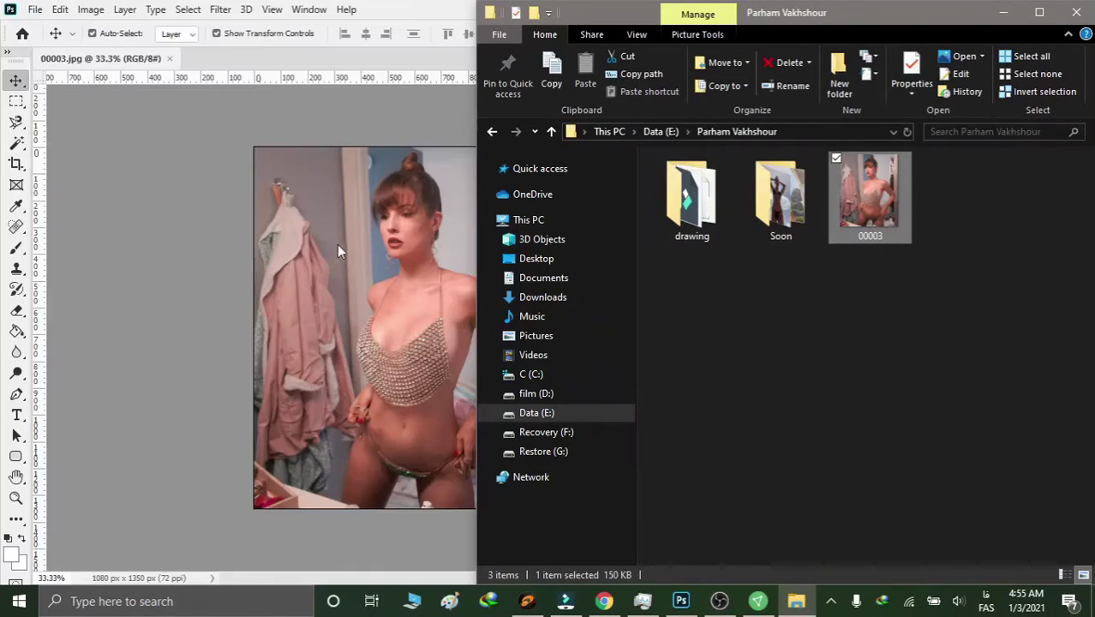
- Enlarge the view and duplicate the photo onto a new Layer 1
{"action": "left_click", "coordinate": [430, 6]}
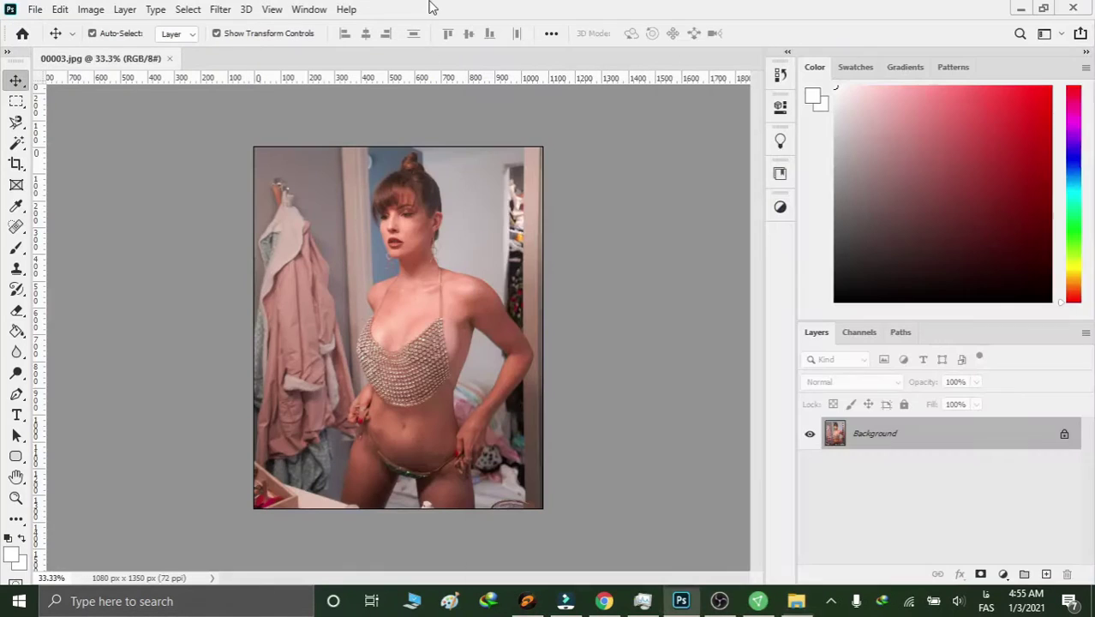
{"action": "key", "text": "ctrl+plus"}
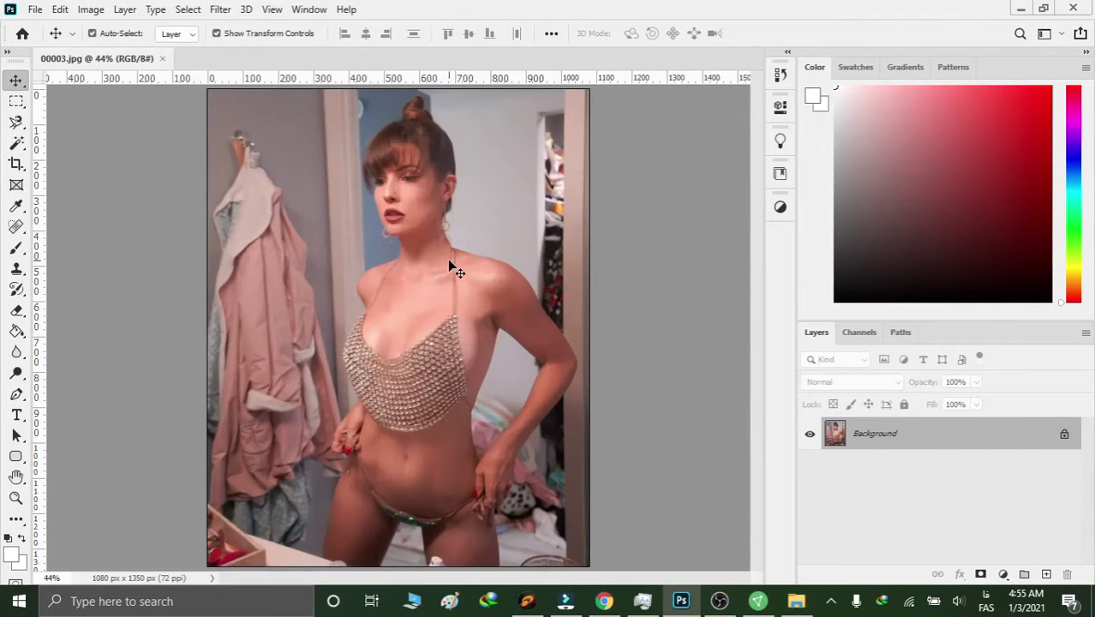
{"action": "key", "text": "ctrl+j"}
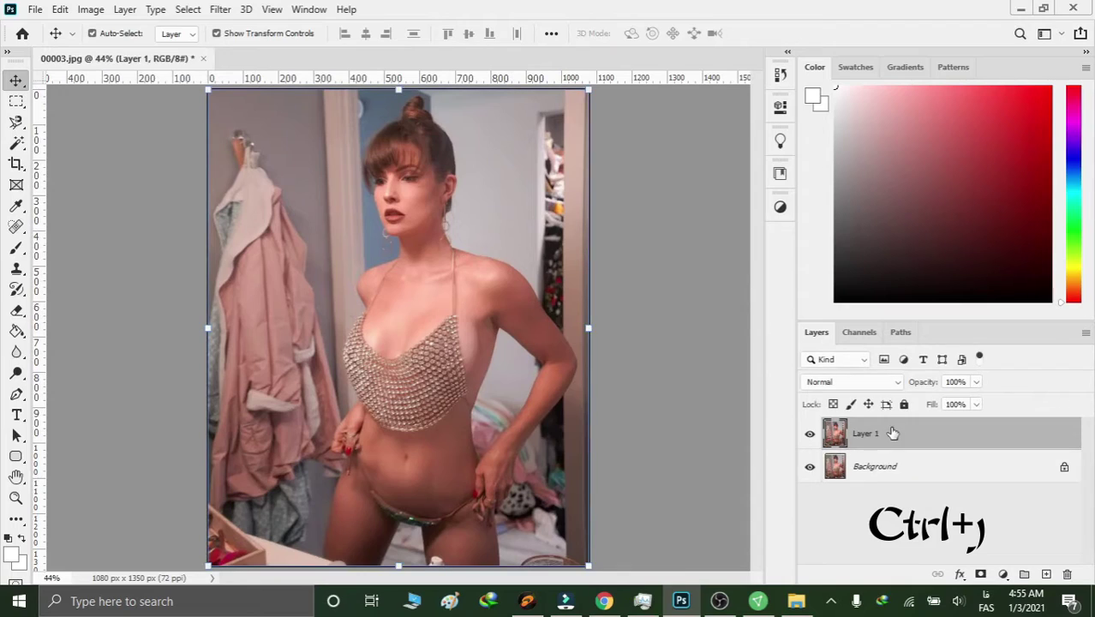
{"action": "left_click", "coordinate": [861, 471]}
{"action": "left_click", "coordinate": [217, 93]}
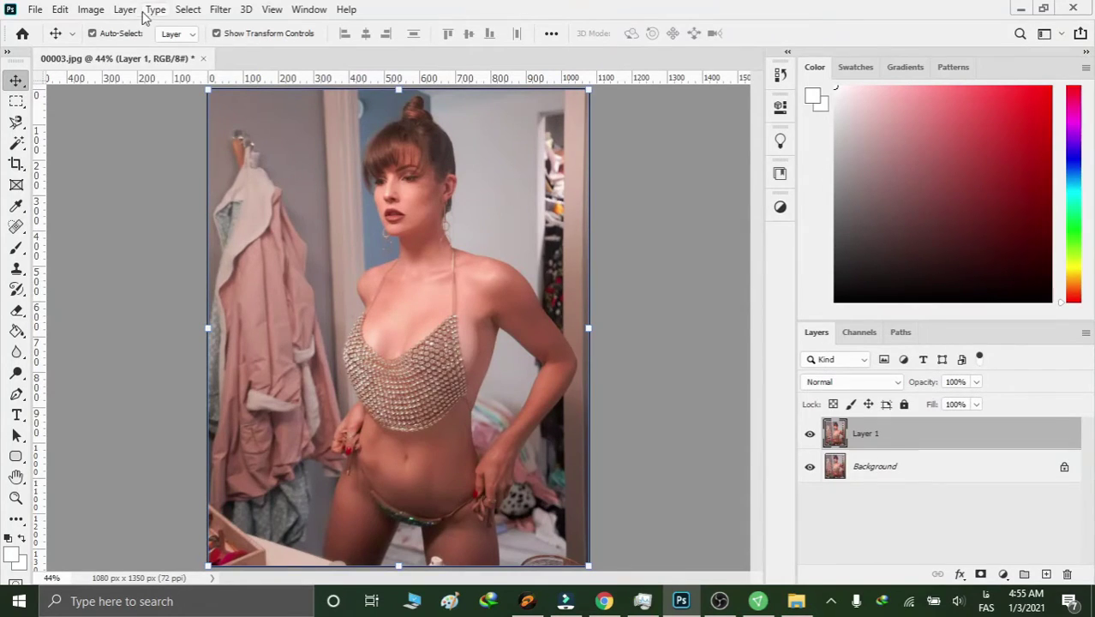
- Invert Layer 1's colours and convert it to a smart object
{"action": "left_click", "coordinate": [94, 10]}
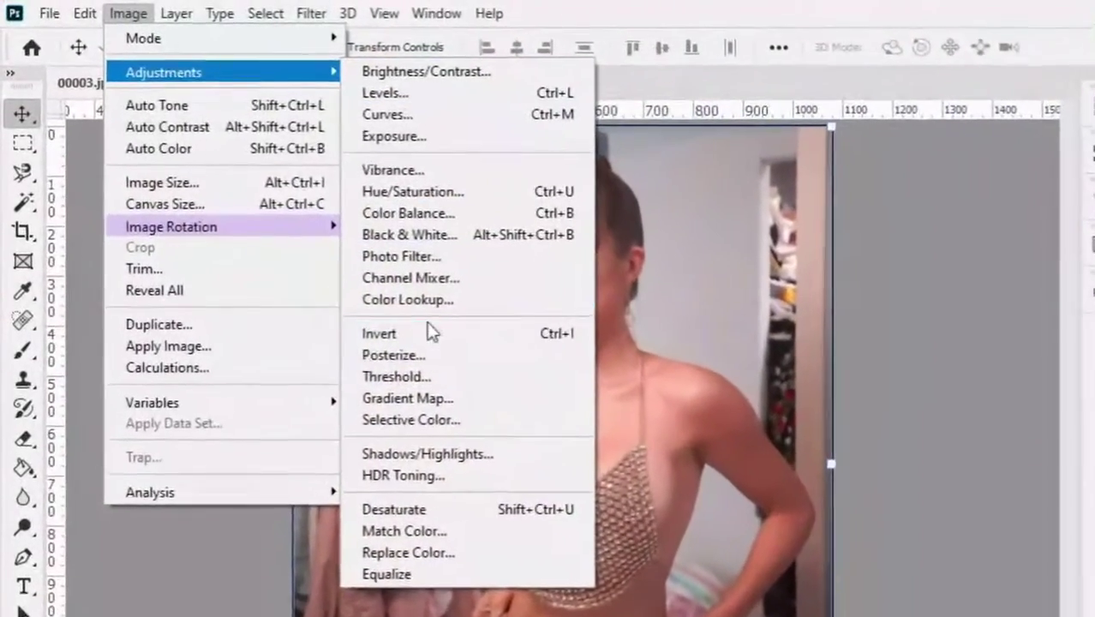
{"action": "left_click", "coordinate": [303, 234]}
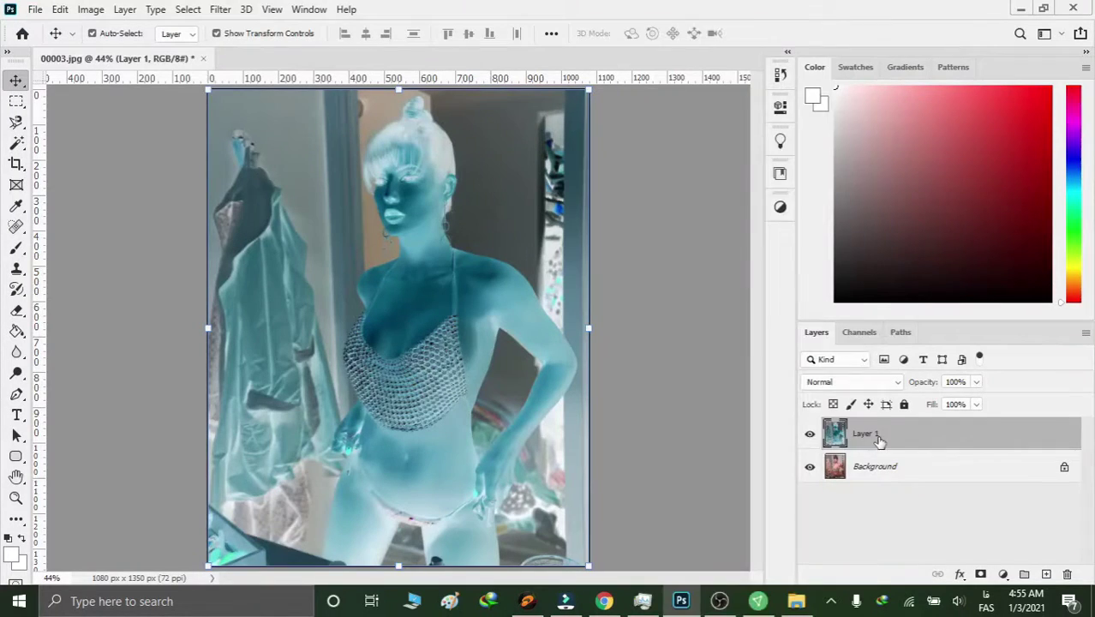
{"action": "right_click", "coordinate": [878, 439]}
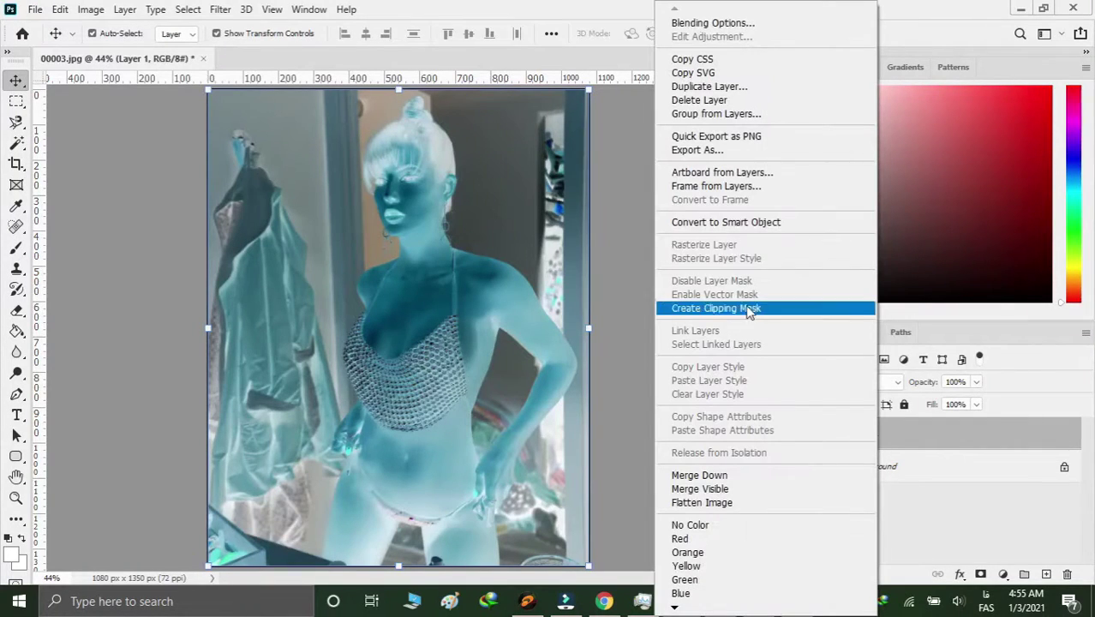
{"action": "left_click", "coordinate": [808, 226]}
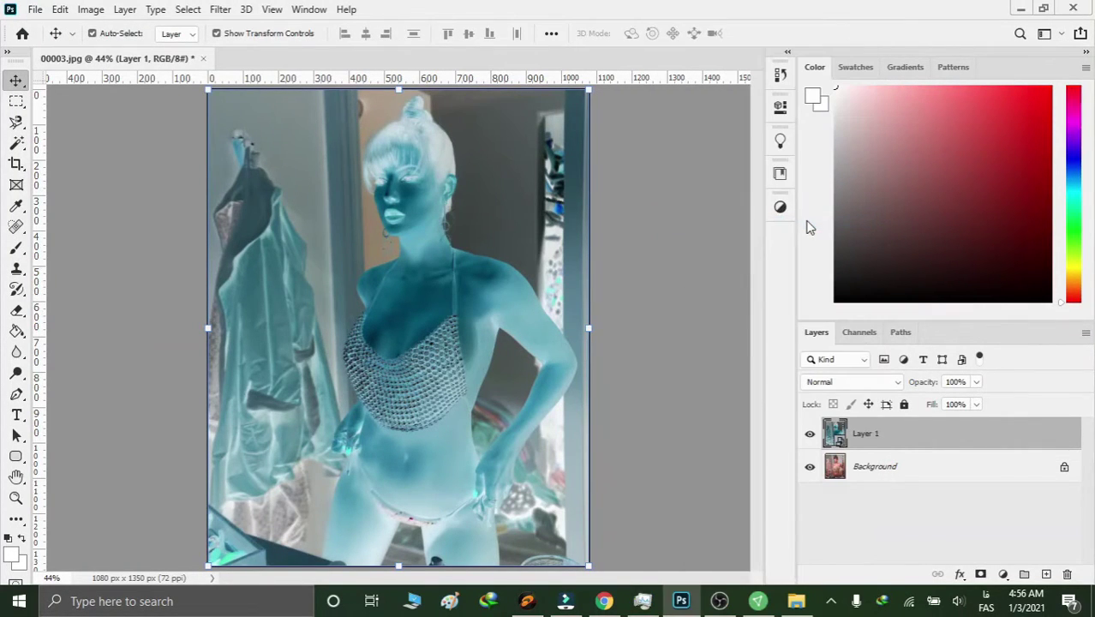
- Give Layer 1 a 9.6-pixel Gaussian Blur and Color Dodge blend mode
{"action": "left_click", "coordinate": [220, 9]}
{"action": "mouse_move", "coordinate": [222, 237]}
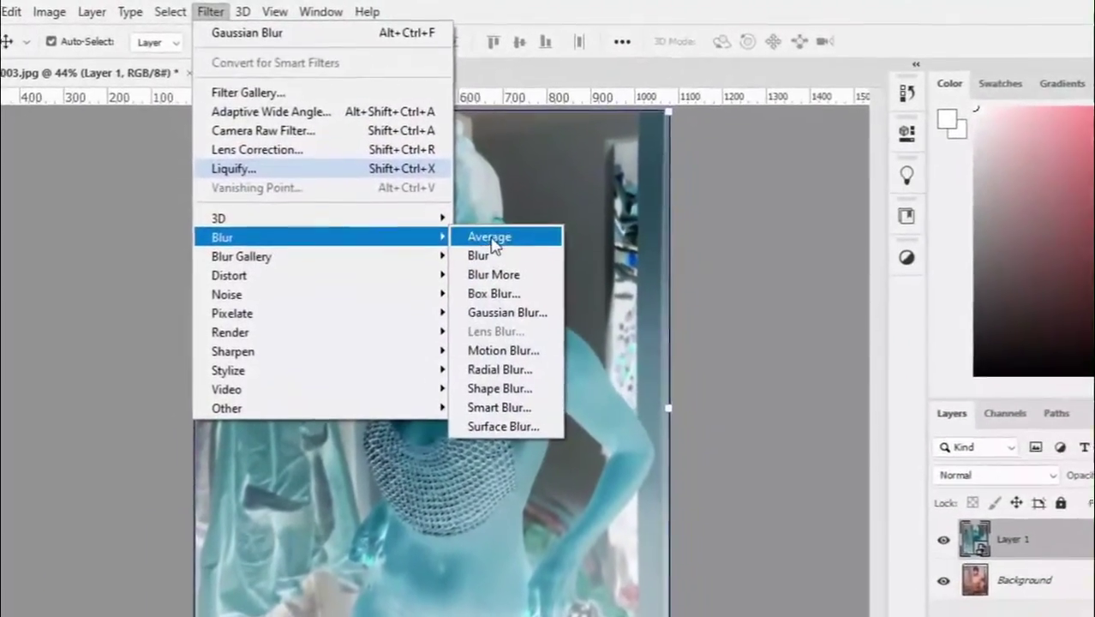
{"action": "left_click", "coordinate": [507, 312]}
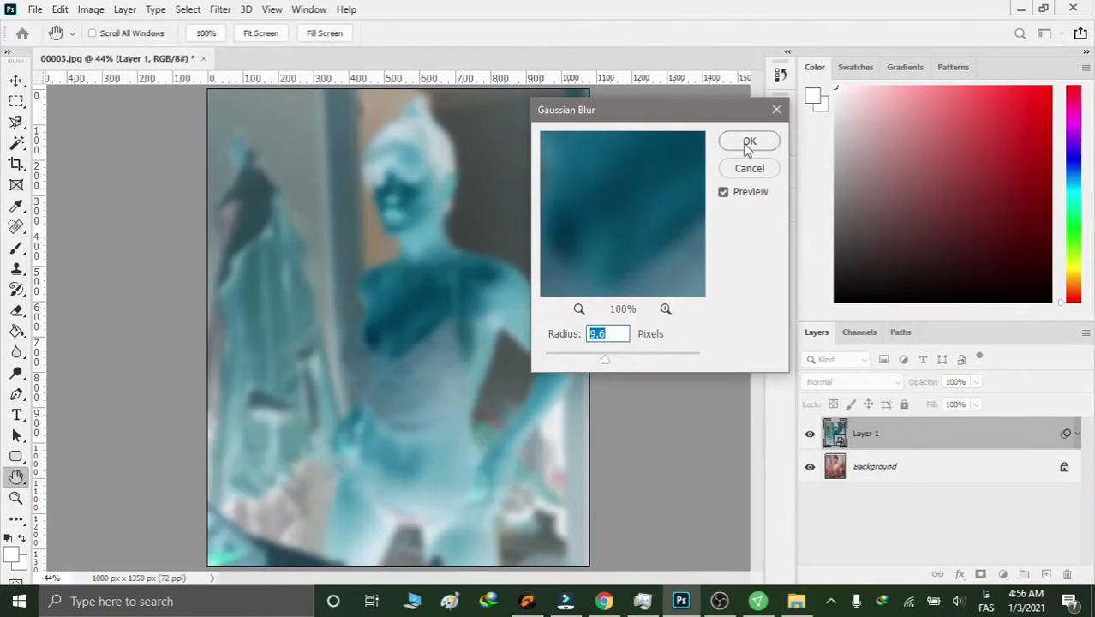
{"action": "left_click", "coordinate": [747, 144]}
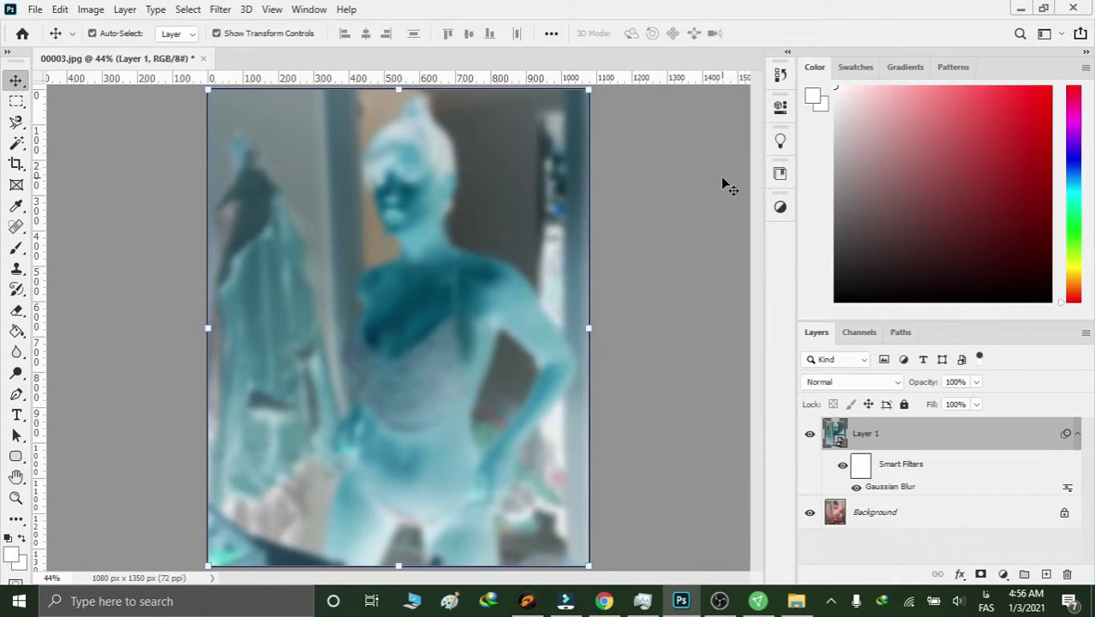
{"action": "left_click", "coordinate": [865, 386]}
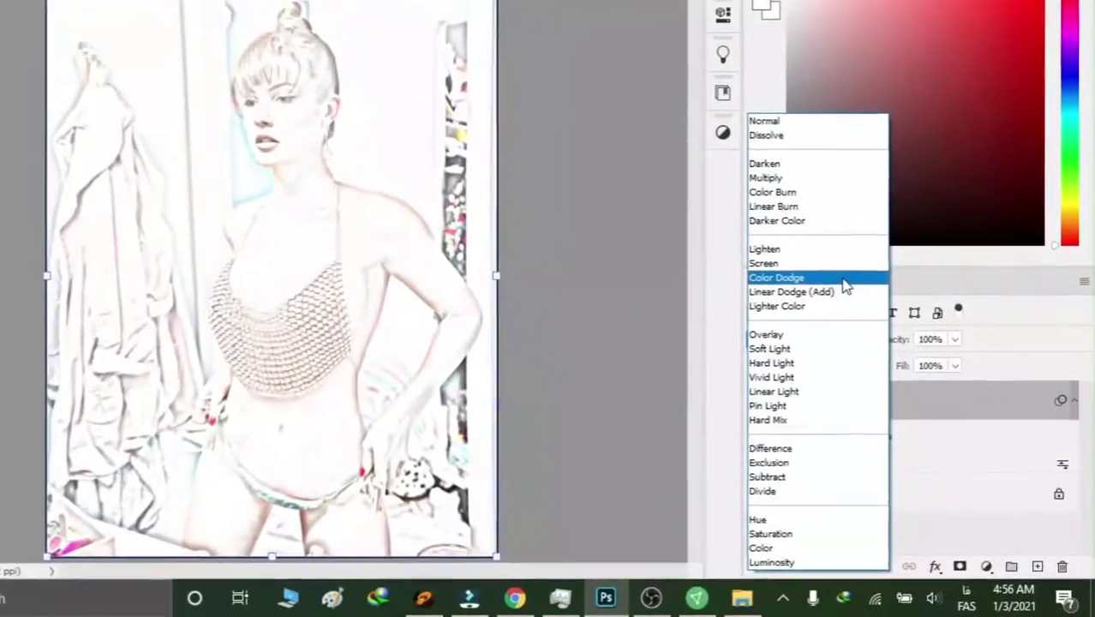
{"action": "left_click", "coordinate": [836, 269]}
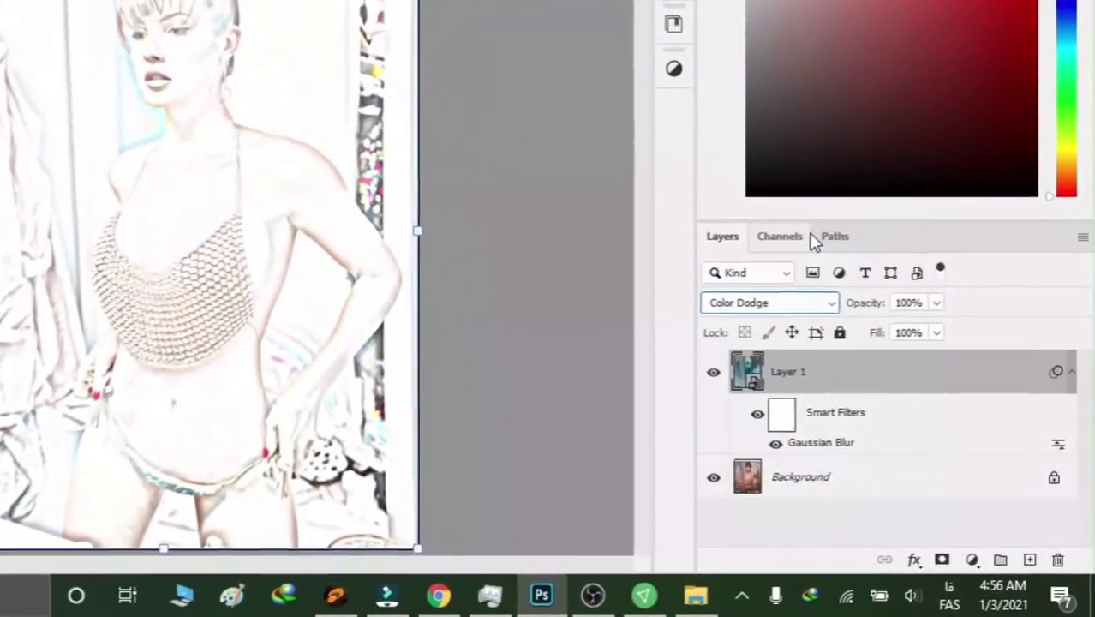
{"action": "left_click", "coordinate": [967, 558]}
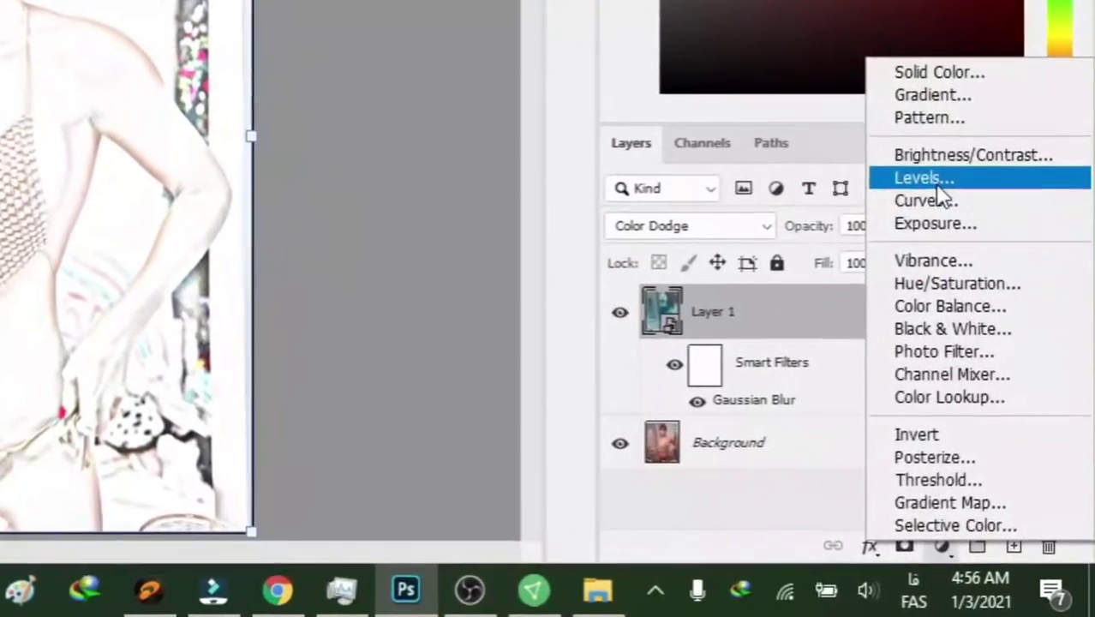
- Add a Levels adjustment with black point 175 and midtones 0.34
{"action": "left_click", "coordinate": [932, 195]}
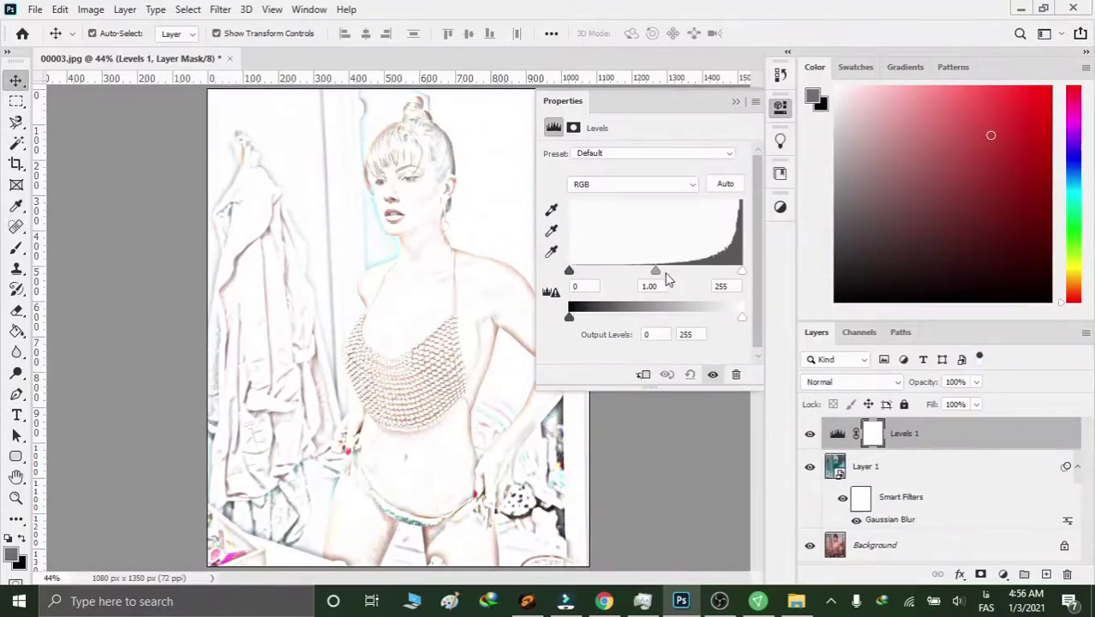
{"action": "left_click_drag", "start_coordinate": [656, 270], "coordinate": [716, 271]}
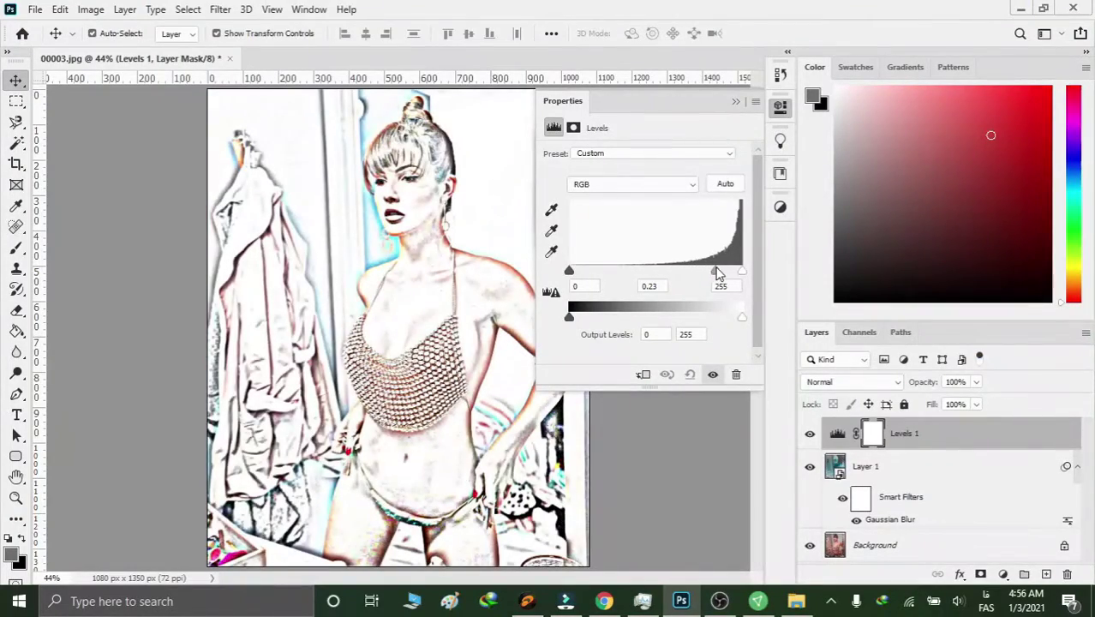
{"action": "left_click_drag", "start_coordinate": [570, 271], "coordinate": [696, 271]}
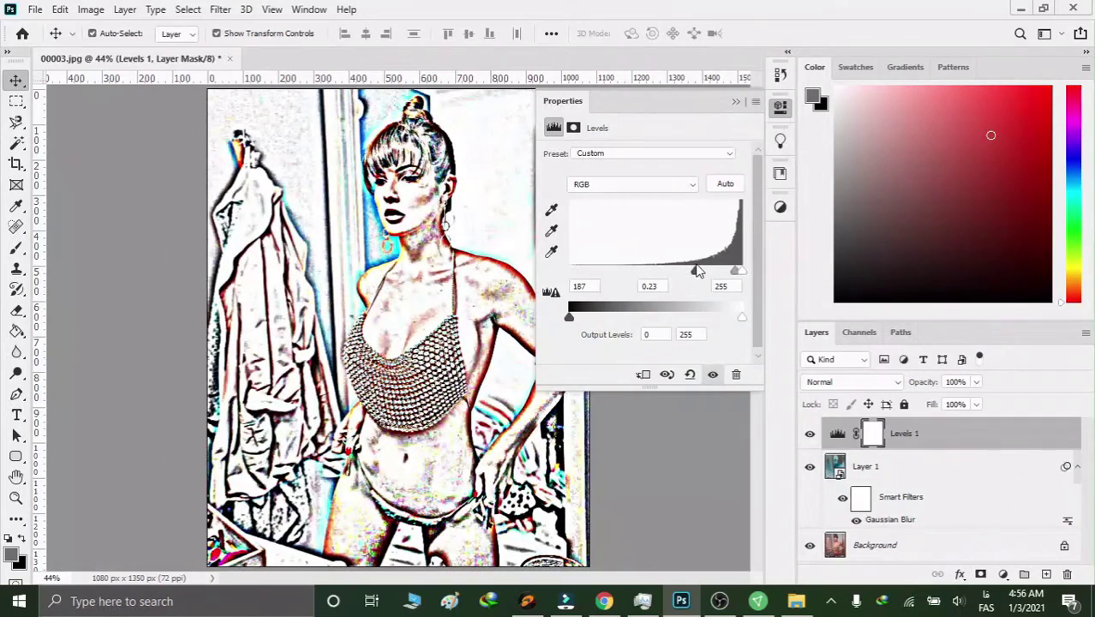
{"action": "left_click_drag", "start_coordinate": [734, 274], "coordinate": [731, 276]}
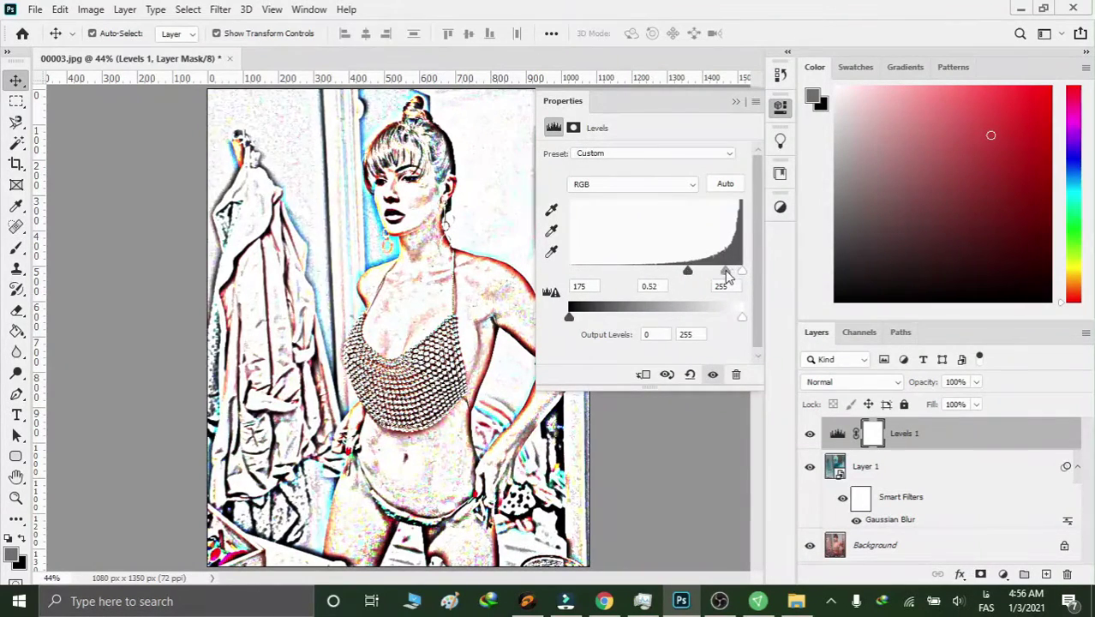
{"action": "left_click", "coordinate": [734, 104]}
- Add a Black & White adjustment layer with the Reds slider lowered
{"action": "left_click", "coordinate": [1004, 574]}
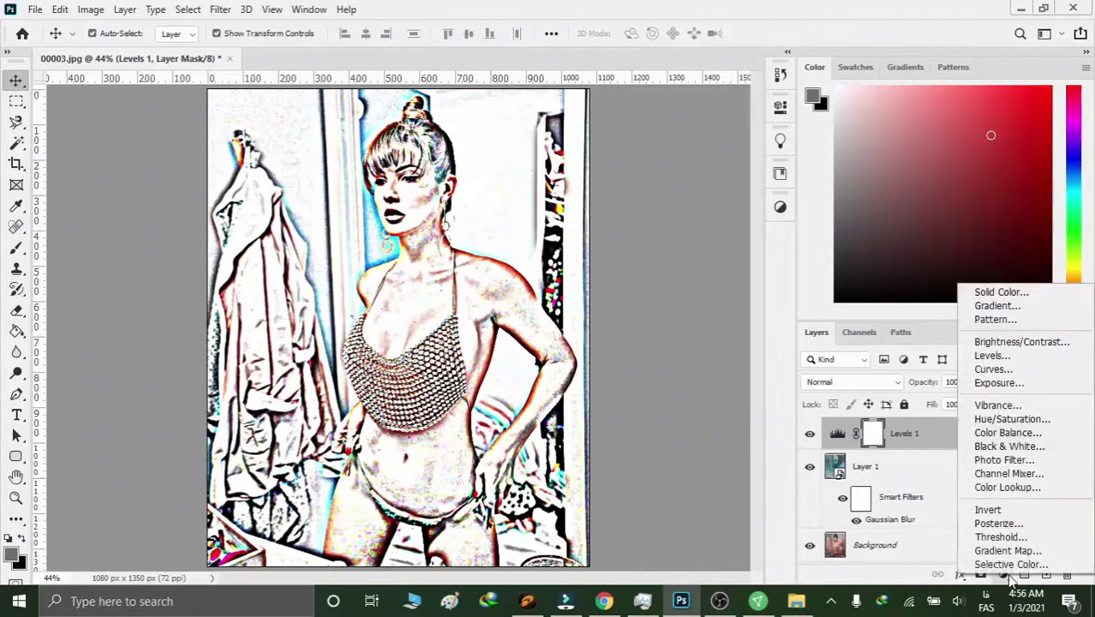
{"action": "left_click", "coordinate": [992, 446]}
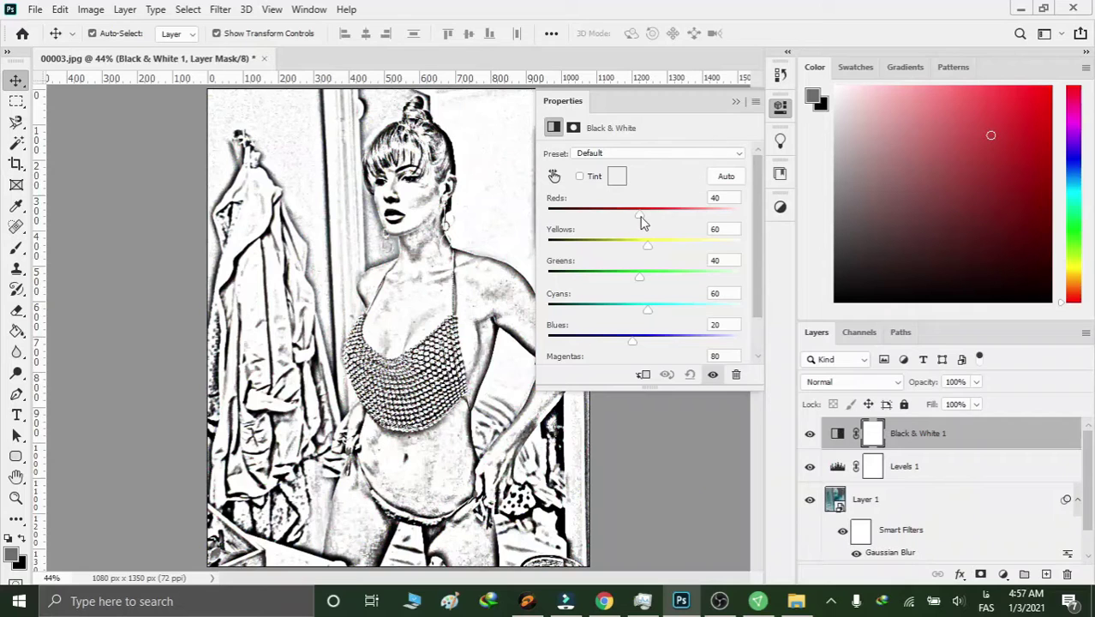
{"action": "left_click_drag", "start_coordinate": [640, 215], "coordinate": [629, 216]}
{"action": "left_click", "coordinate": [735, 101]}
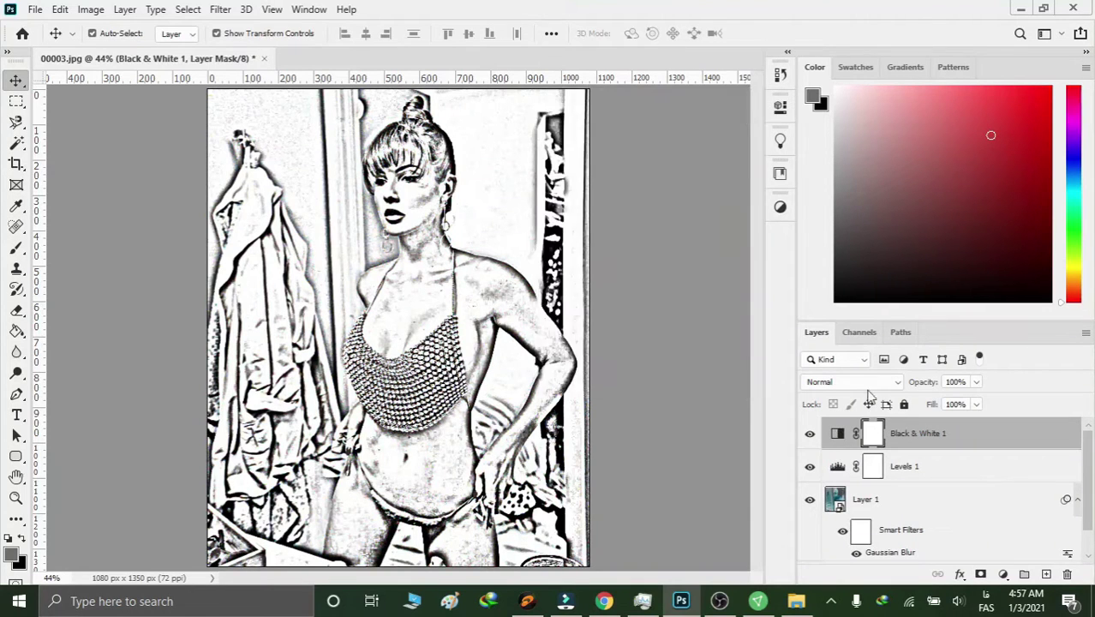
{"action": "left_click", "coordinate": [914, 437]}
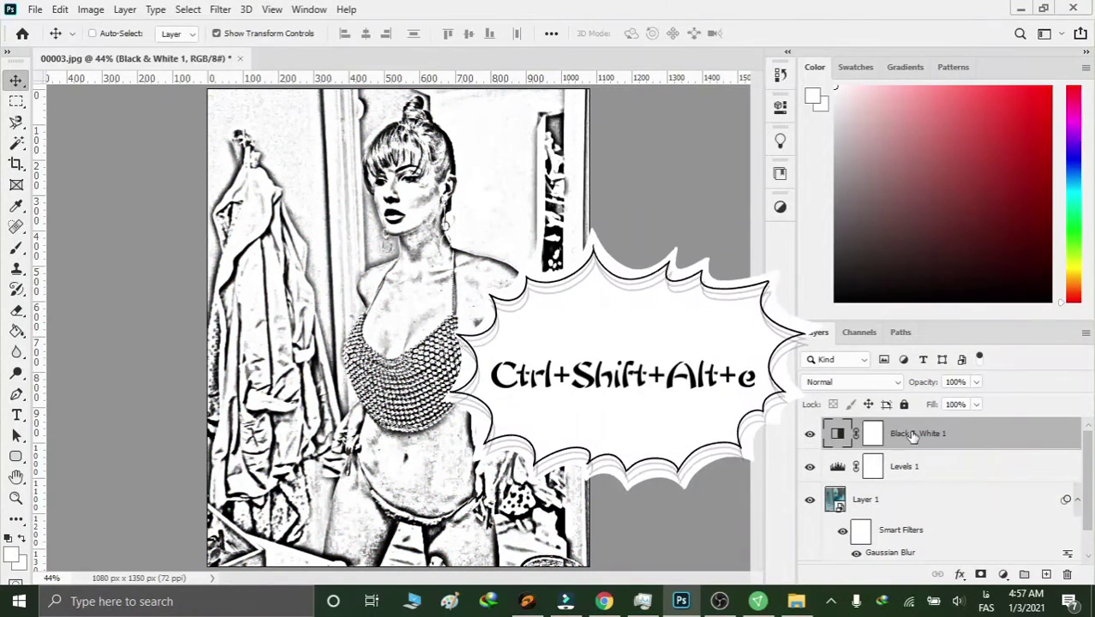
- Merge visible layers into Layer 2 and apply Glowing Edges (width 1, brightness 18, smoothness 12)
{"action": "key", "text": "ctrl+shift+alt+e"}
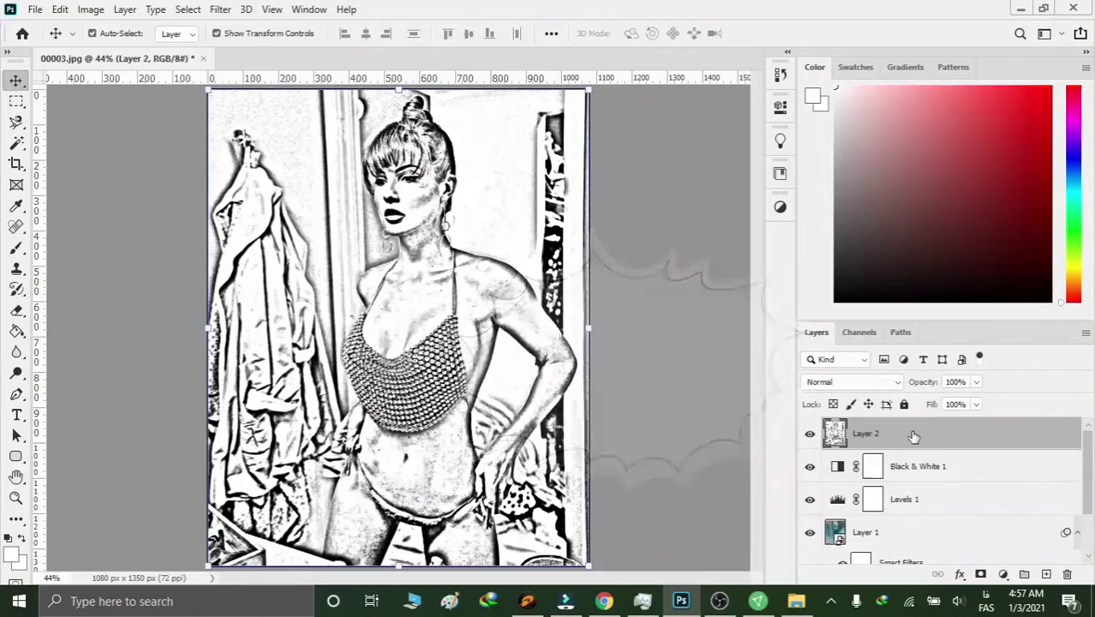
{"action": "left_click", "coordinate": [220, 12]}
{"action": "left_click", "coordinate": [252, 72]}
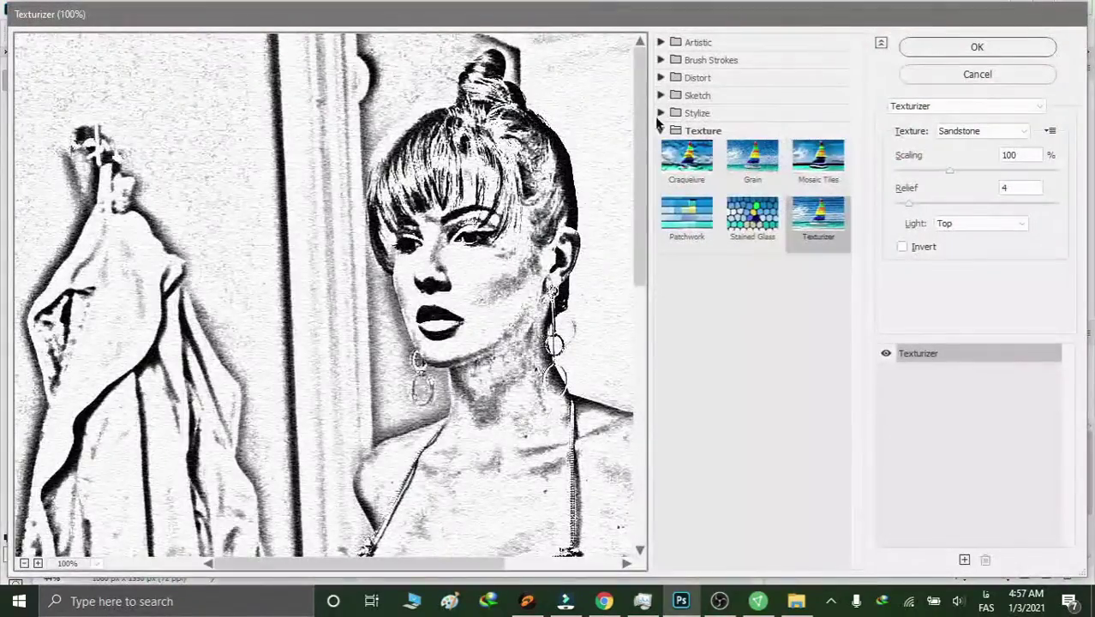
{"action": "left_click", "coordinate": [660, 114]}
{"action": "left_click", "coordinate": [686, 143]}
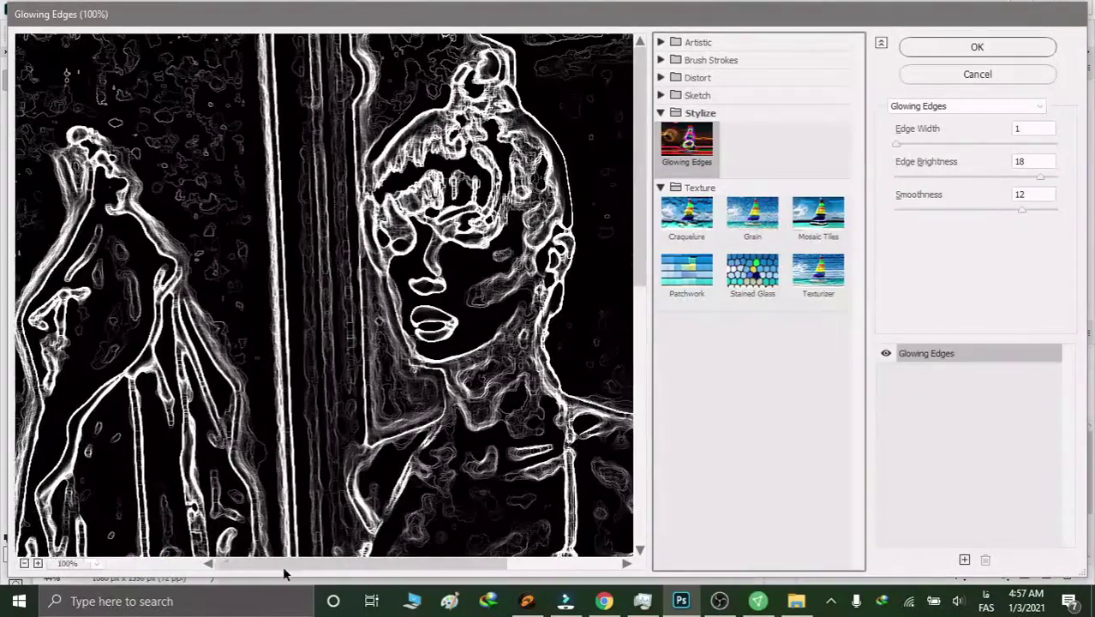
{"action": "left_click_drag", "start_coordinate": [281, 565], "coordinate": [349, 561]}
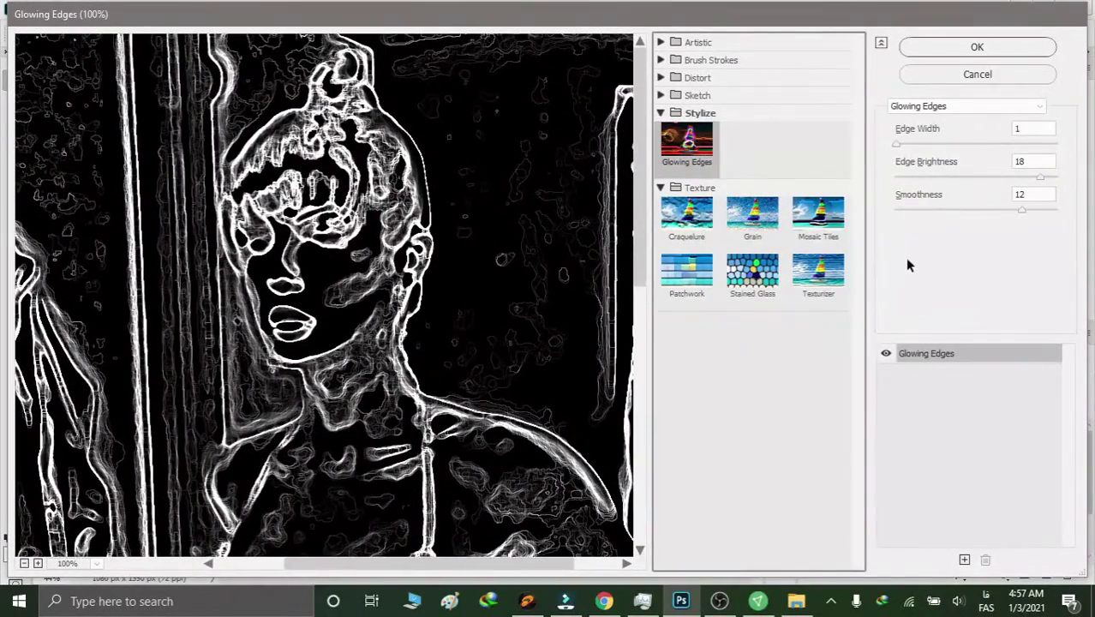
{"action": "left_click", "coordinate": [963, 48]}
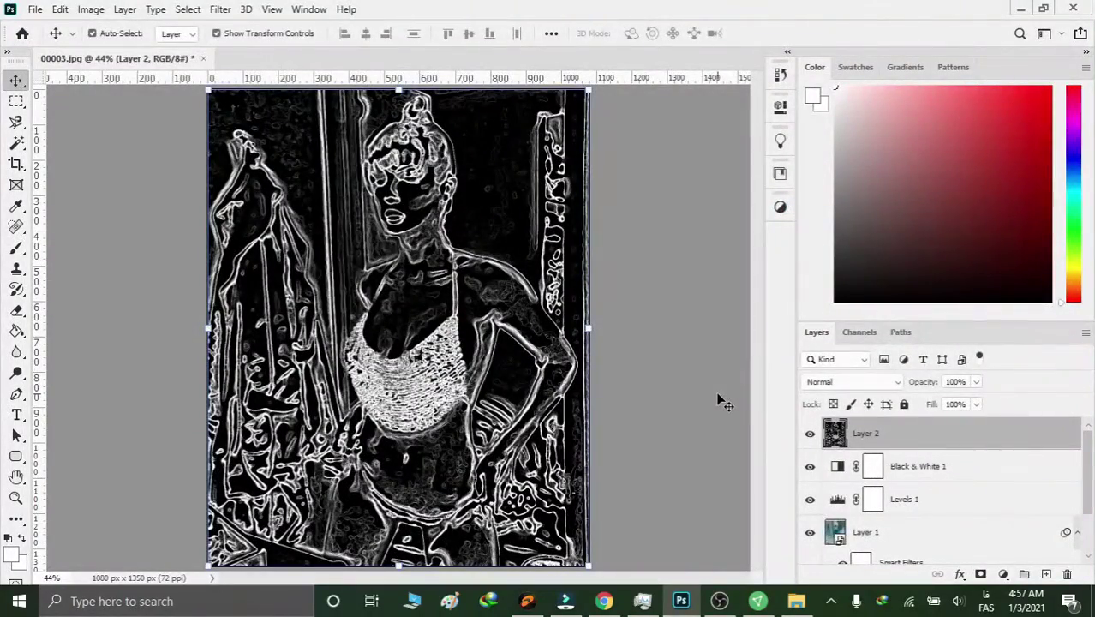
- Invert Layer 2 and set its blend mode to Multiply
{"action": "left_click", "coordinate": [91, 10]}
{"action": "mouse_move", "coordinate": [115, 51]}
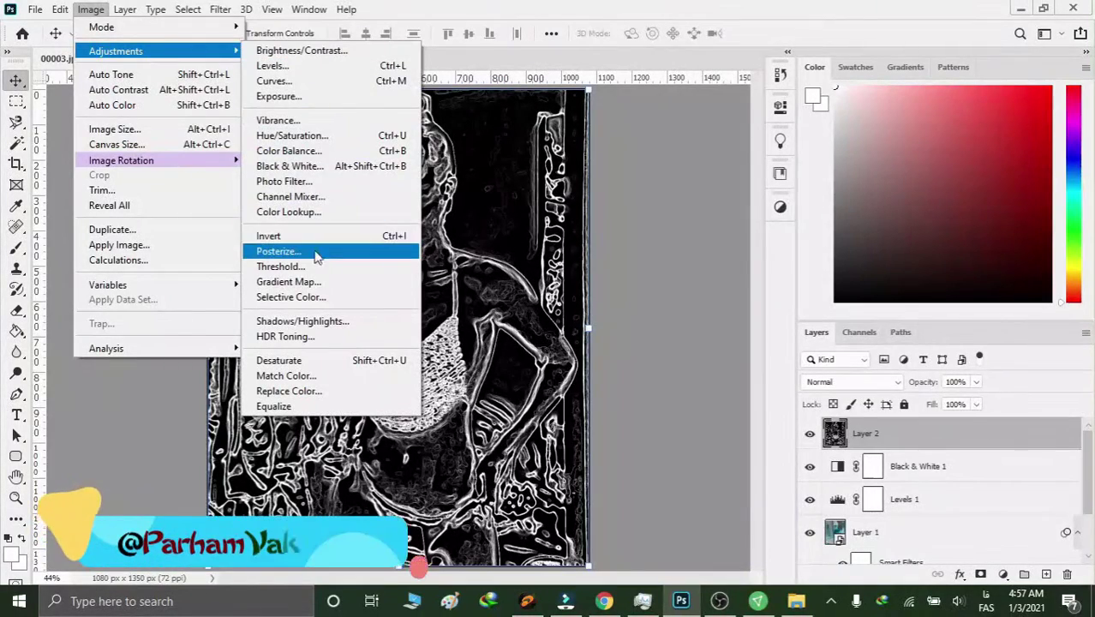
{"action": "left_click", "coordinate": [323, 241]}
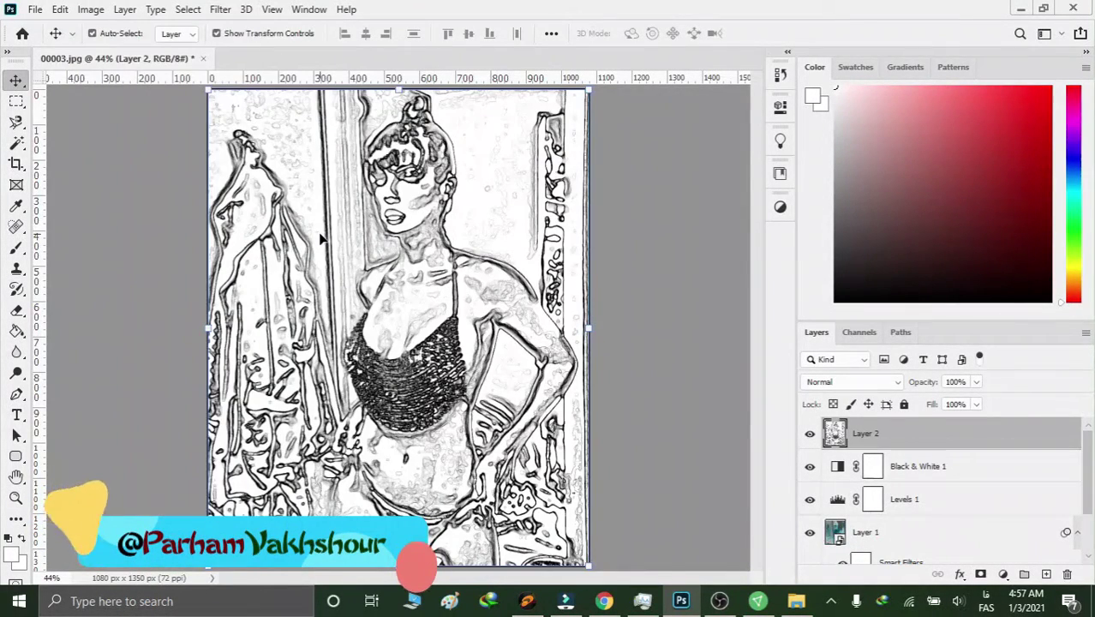
{"action": "left_click", "coordinate": [852, 381]}
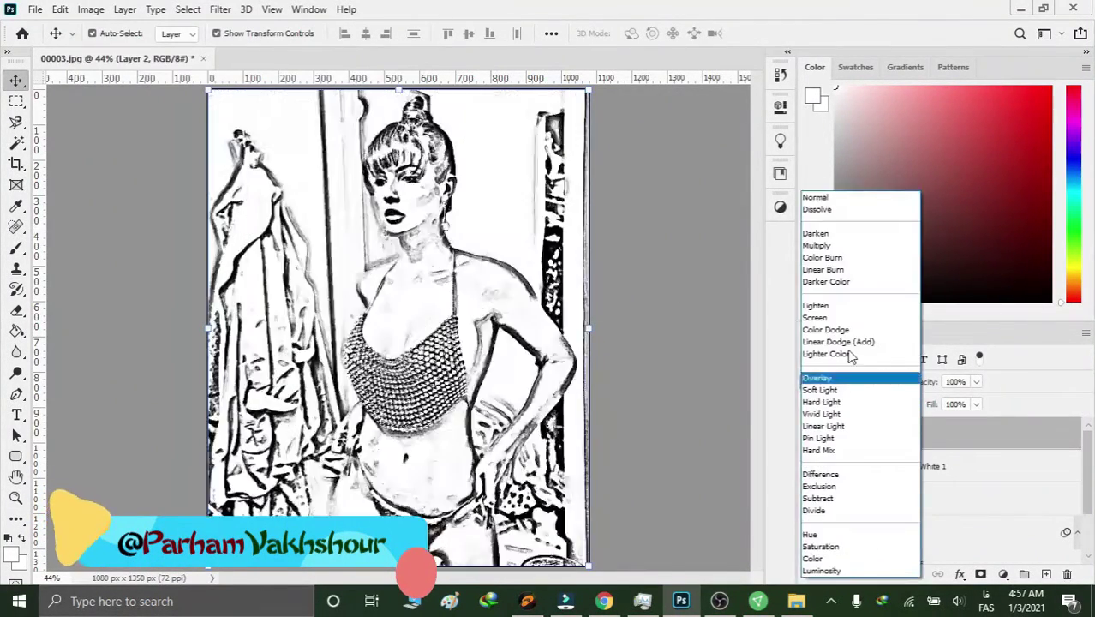
{"action": "left_click", "coordinate": [837, 245]}
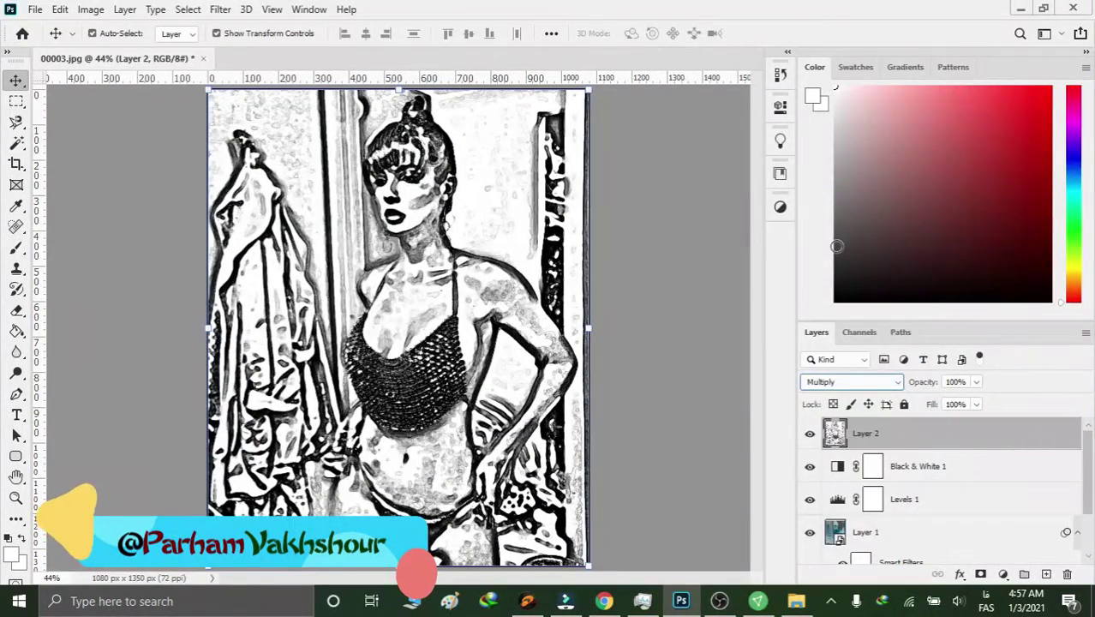
- Lower Layer 2's opacity to 61% and add a new empty Layer 3
{"action": "left_click", "coordinate": [977, 382]}
{"action": "left_click_drag", "start_coordinate": [983, 402], "coordinate": [940, 404]}
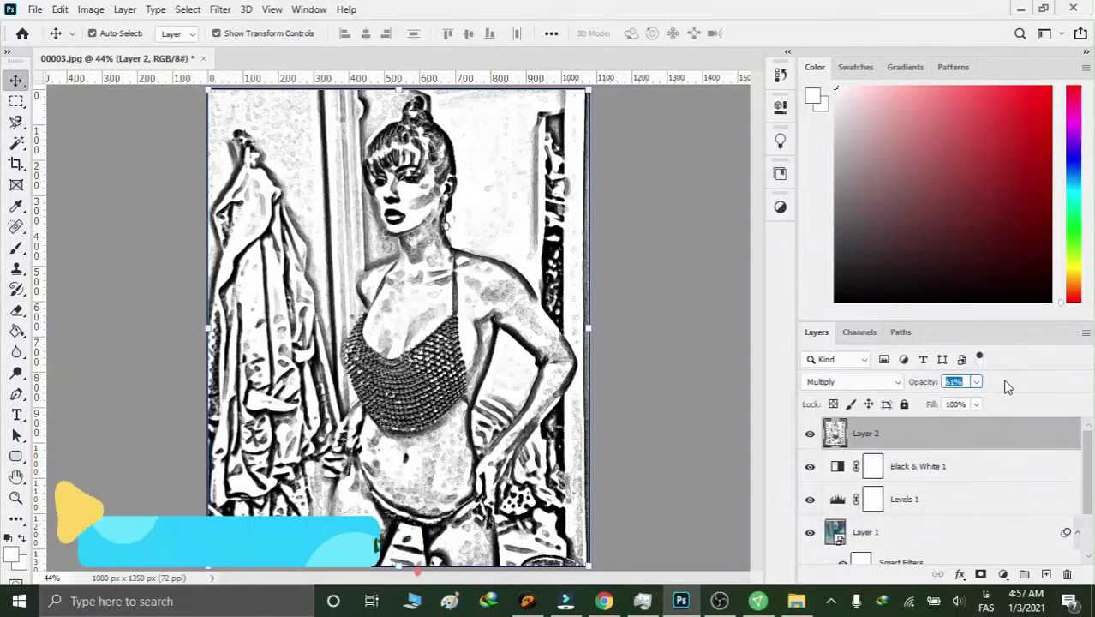
{"action": "left_click", "coordinate": [940, 444]}
{"action": "left_click", "coordinate": [1045, 575]}
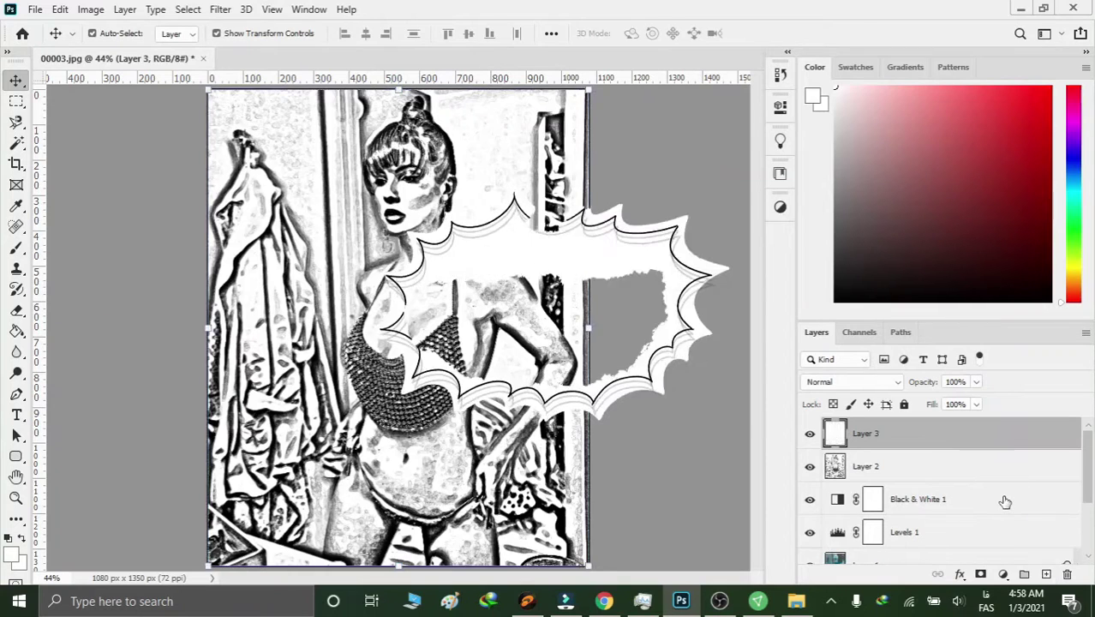
- Fill Layer 3 with white and apply a Sandstone Texturizer (100% scaling, relief 4)
{"action": "key", "text": "alt+Delete"}
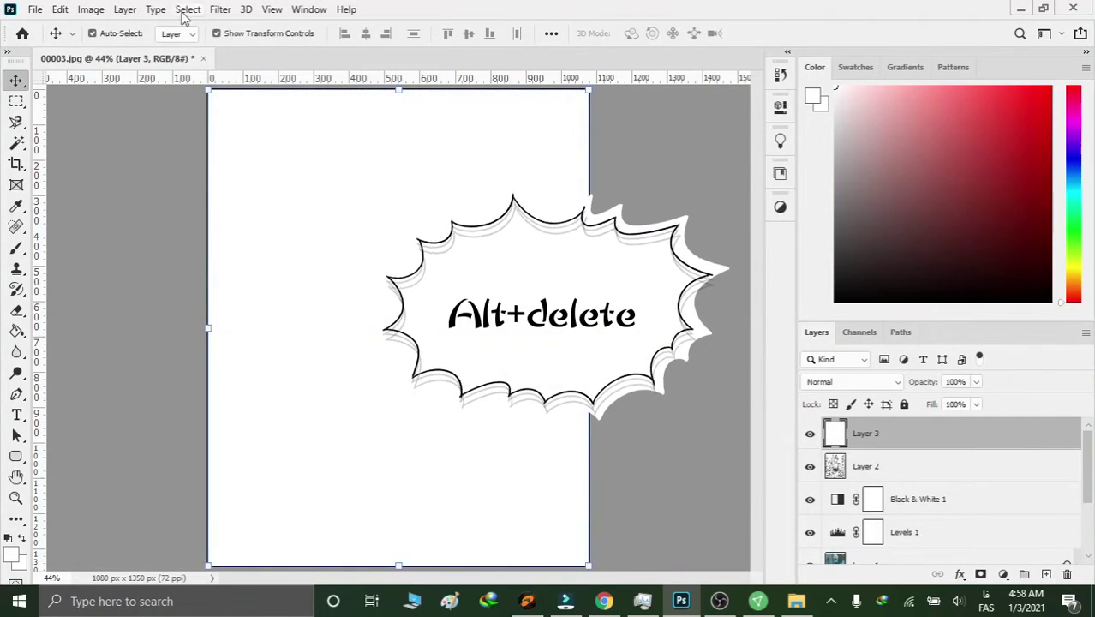
{"action": "left_click", "coordinate": [220, 9]}
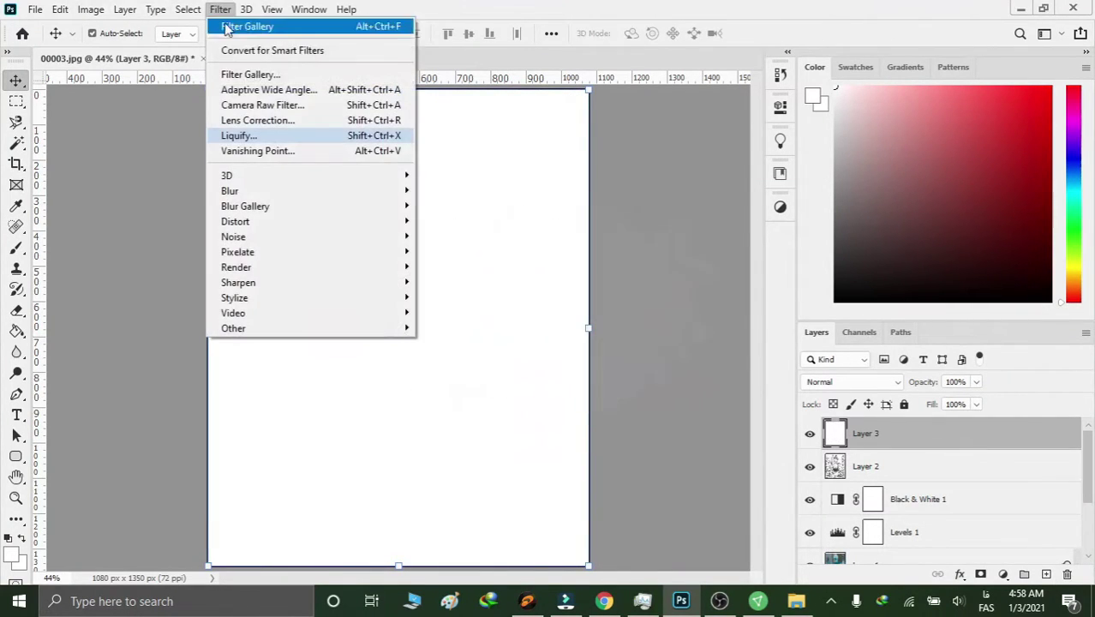
{"action": "left_click", "coordinate": [293, 81]}
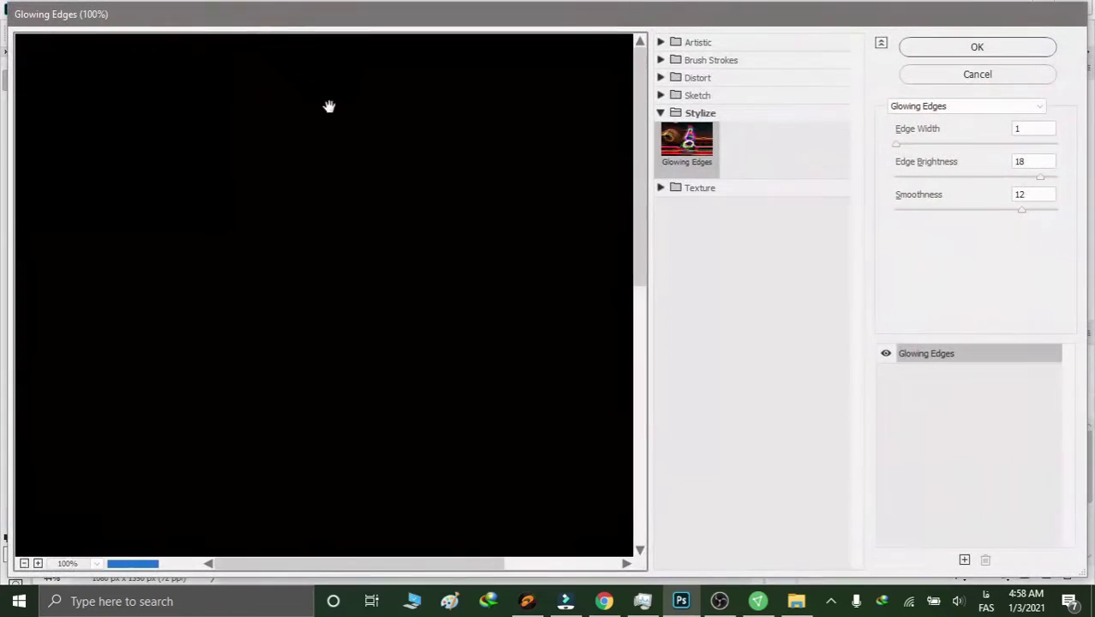
{"action": "left_click", "coordinate": [660, 188]}
{"action": "left_click", "coordinate": [818, 273]}
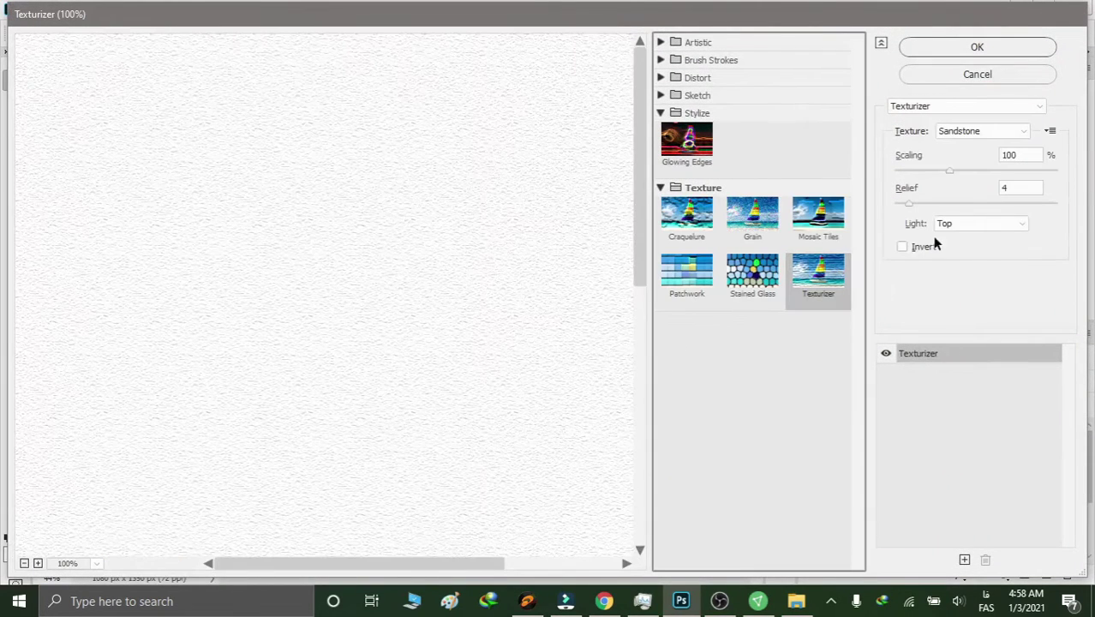
{"action": "left_click", "coordinate": [976, 131]}
{"action": "left_click", "coordinate": [963, 182]}
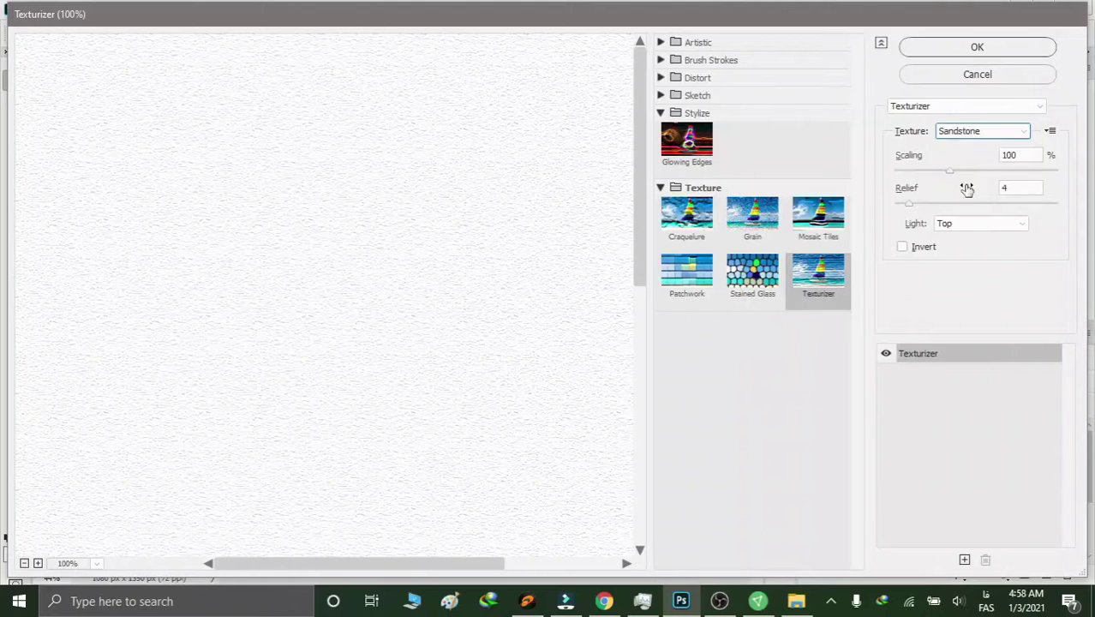
{"action": "left_click", "coordinate": [967, 48]}
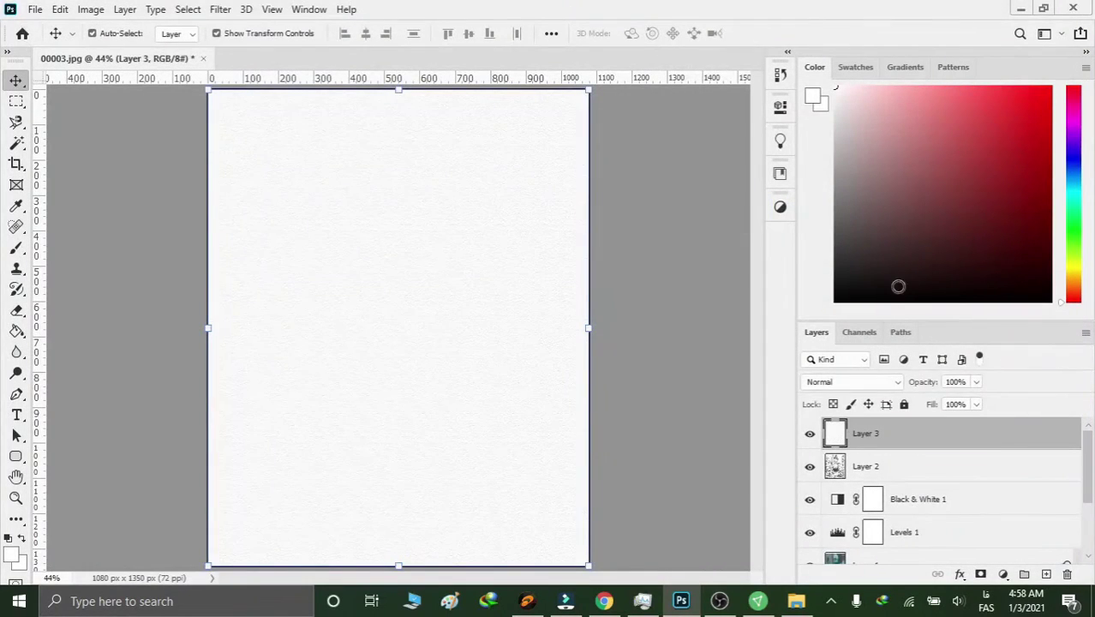
- Set Layer 3 to Multiply blend mode with 61% fill
{"action": "left_click", "coordinate": [830, 381]}
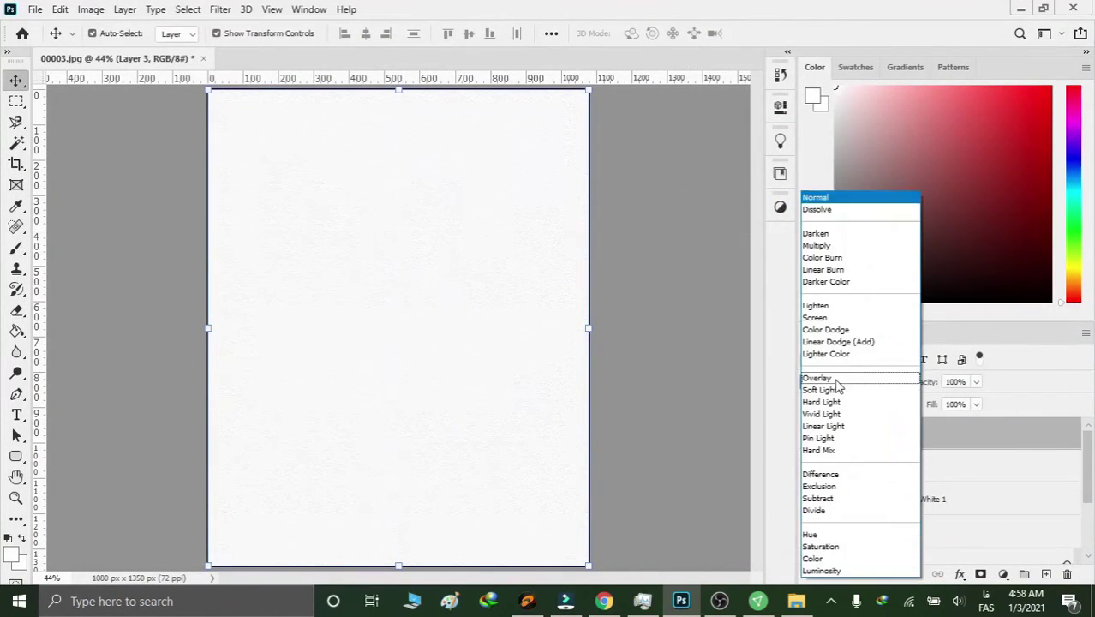
{"action": "left_click", "coordinate": [839, 246]}
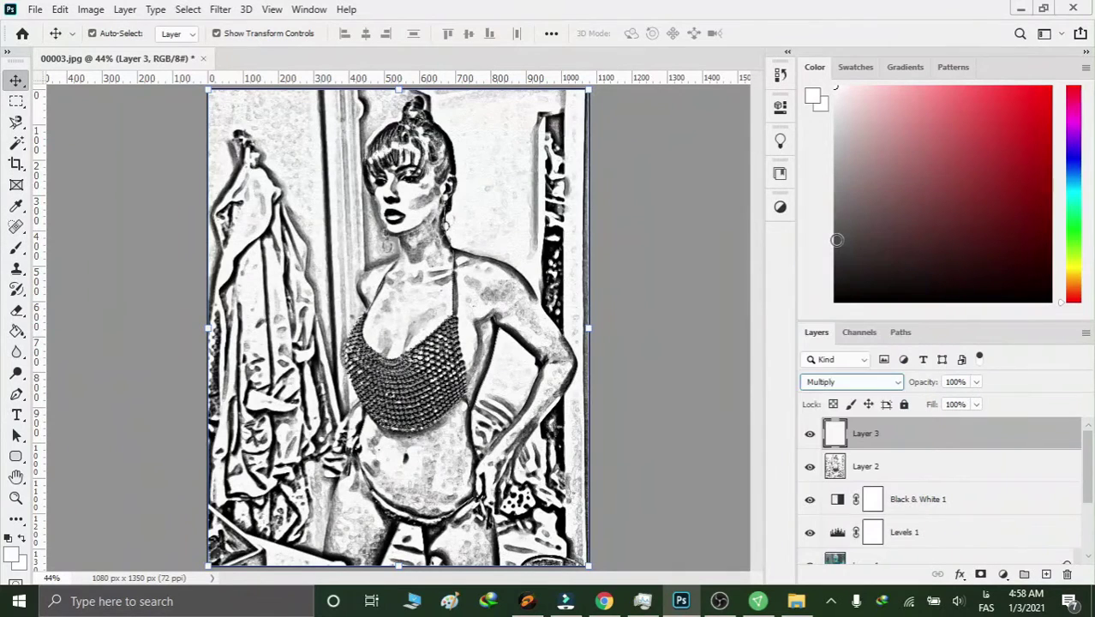
{"action": "left_click", "coordinate": [976, 404]}
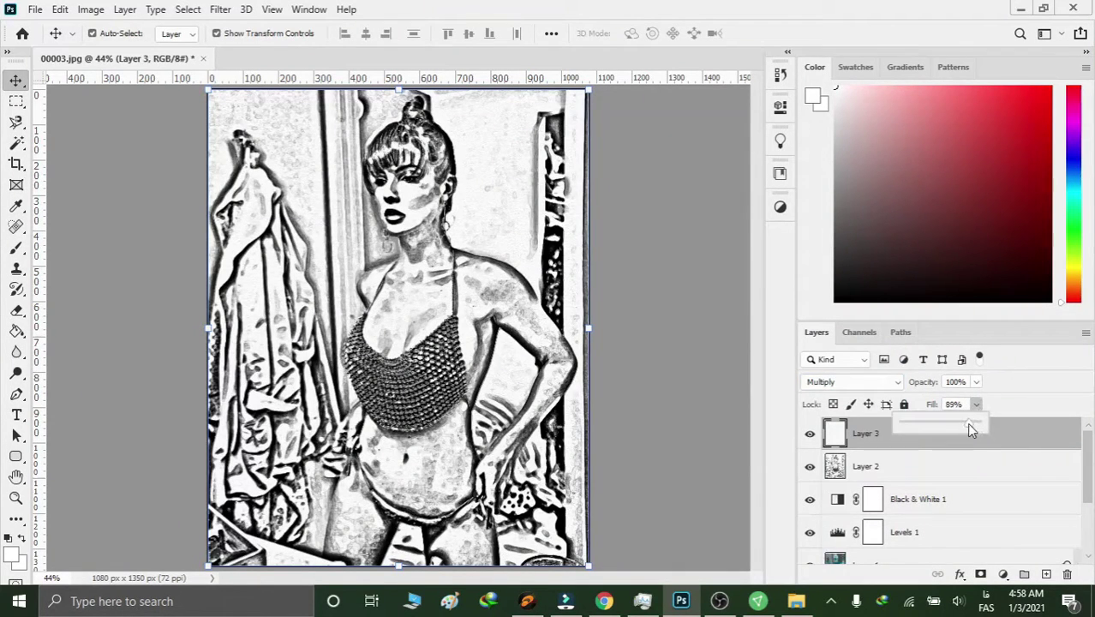
{"action": "left_click", "coordinate": [1008, 401]}
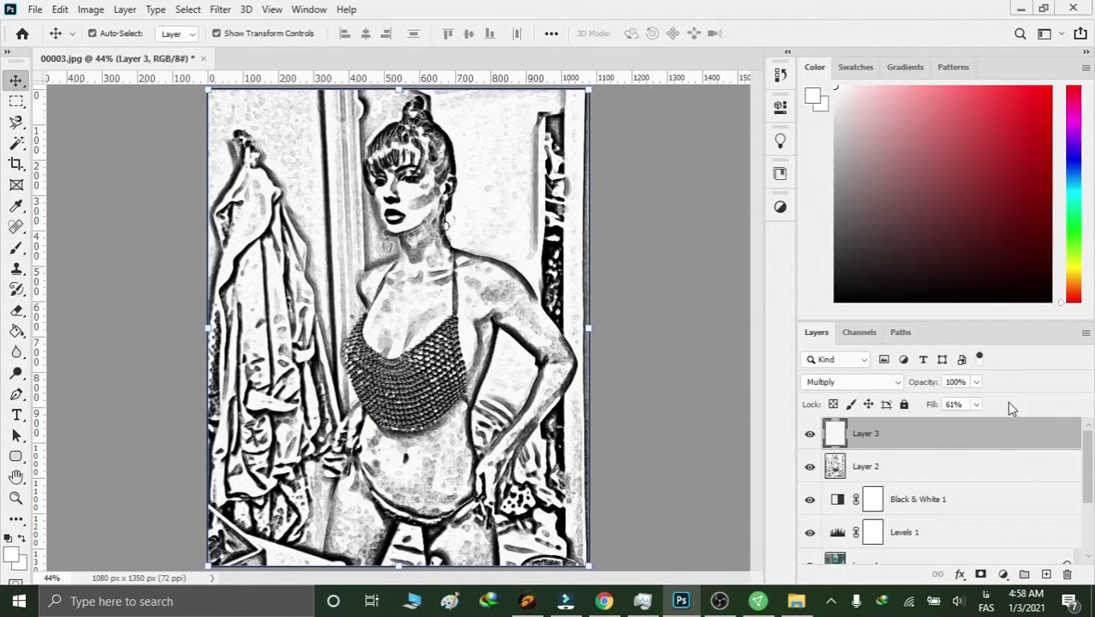
- Raise the Black & White Reds and Yellows sliders and adjust Cyans
{"action": "scroll", "coordinate": [925, 472], "scroll_direction": "down", "scroll_amount": 1}
{"action": "double_click", "coordinate": [836, 467]}
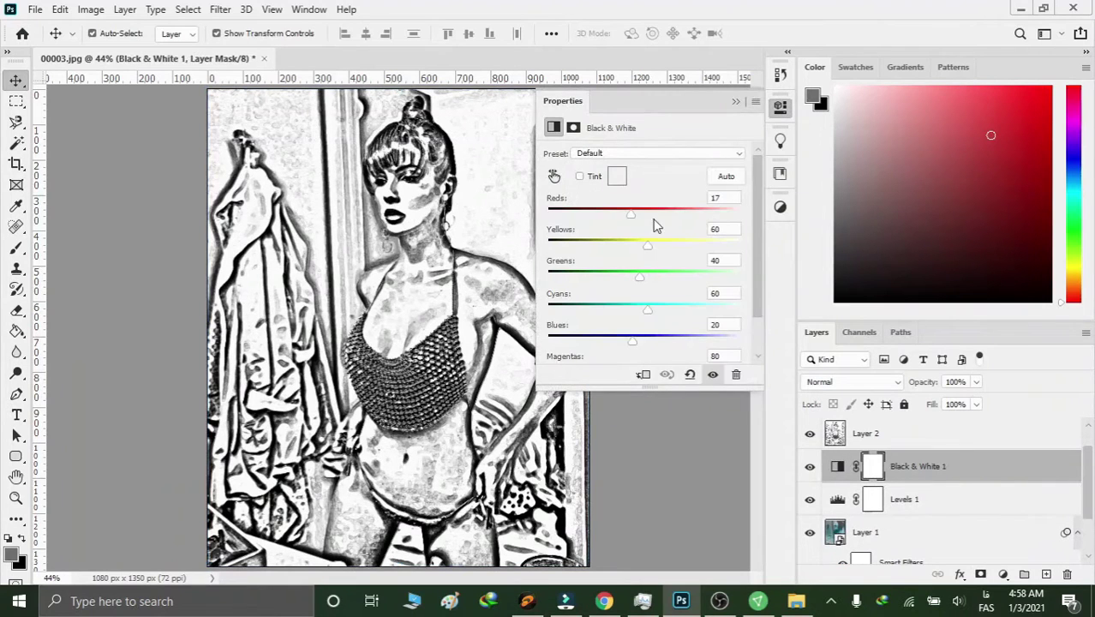
{"action": "mouse_move", "coordinate": [636, 216]}
{"action": "left_mouse_down"}
{"action": "mouse_move", "coordinate": [664, 243]}
{"action": "mouse_move", "coordinate": [628, 244]}
{"action": "mouse_move", "coordinate": [648, 243]}
{"action": "mouse_move", "coordinate": [621, 282]}
{"action": "mouse_move", "coordinate": [696, 279]}
{"action": "left_mouse_up"}
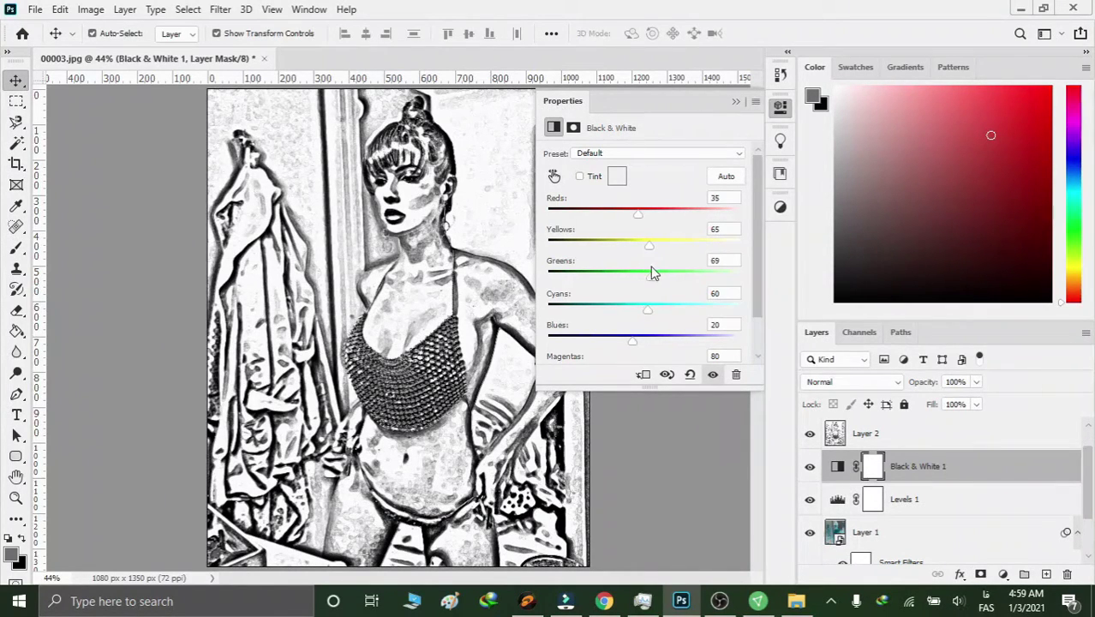
{"action": "mouse_move", "coordinate": [635, 315]}
{"action": "left_mouse_down"}
{"action": "mouse_move", "coordinate": [724, 305]}
{"action": "mouse_move", "coordinate": [570, 308]}
{"action": "mouse_move", "coordinate": [660, 308]}
{"action": "mouse_move", "coordinate": [702, 339]}
{"action": "mouse_move", "coordinate": [570, 337]}
{"action": "mouse_move", "coordinate": [653, 337]}
{"action": "mouse_move", "coordinate": [629, 331]}
{"action": "left_mouse_up"}
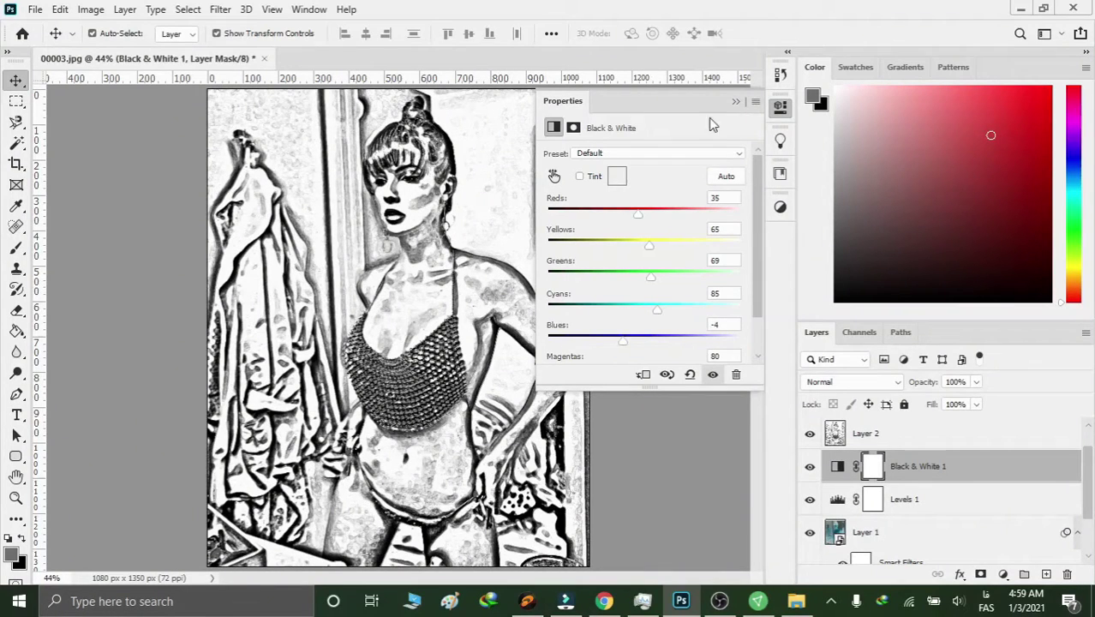
{"action": "left_click", "coordinate": [734, 103]}
- Shift the Levels 1 input values to 177/0.30/255 to lighten the sketch
{"action": "double_click", "coordinate": [838, 500]}
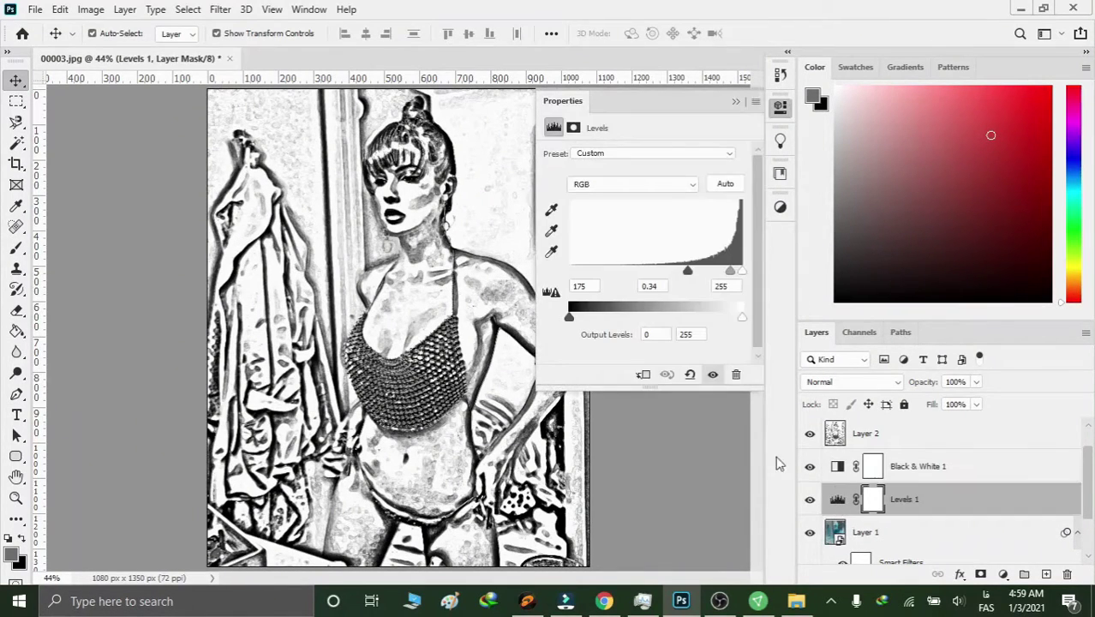
{"action": "left_click_drag", "start_coordinate": [695, 272], "coordinate": [734, 277]}
{"action": "left_click", "coordinate": [736, 102]}
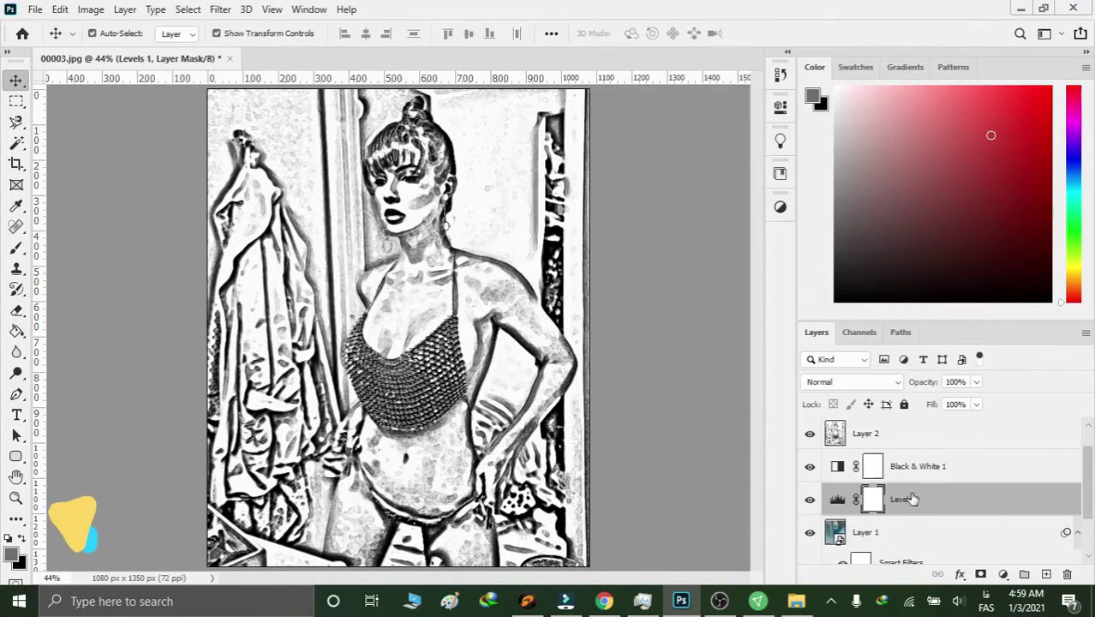
{"action": "scroll", "coordinate": [903, 500], "scroll_direction": "down", "scroll_amount": 2}
- Increase Layer 1's Gaussian Blur smart filter radius to 10.0 pixels
{"action": "double_click", "coordinate": [882, 523]}
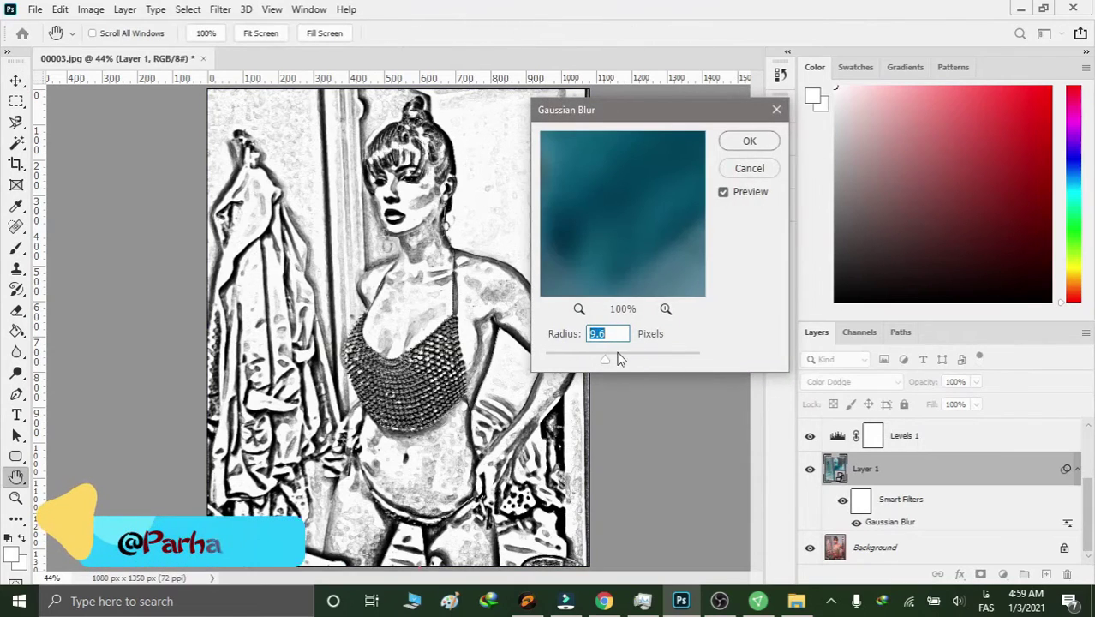
{"action": "key", "text": "Up"}
{"action": "key", "text": "Up"}
{"action": "key", "text": "Up"}
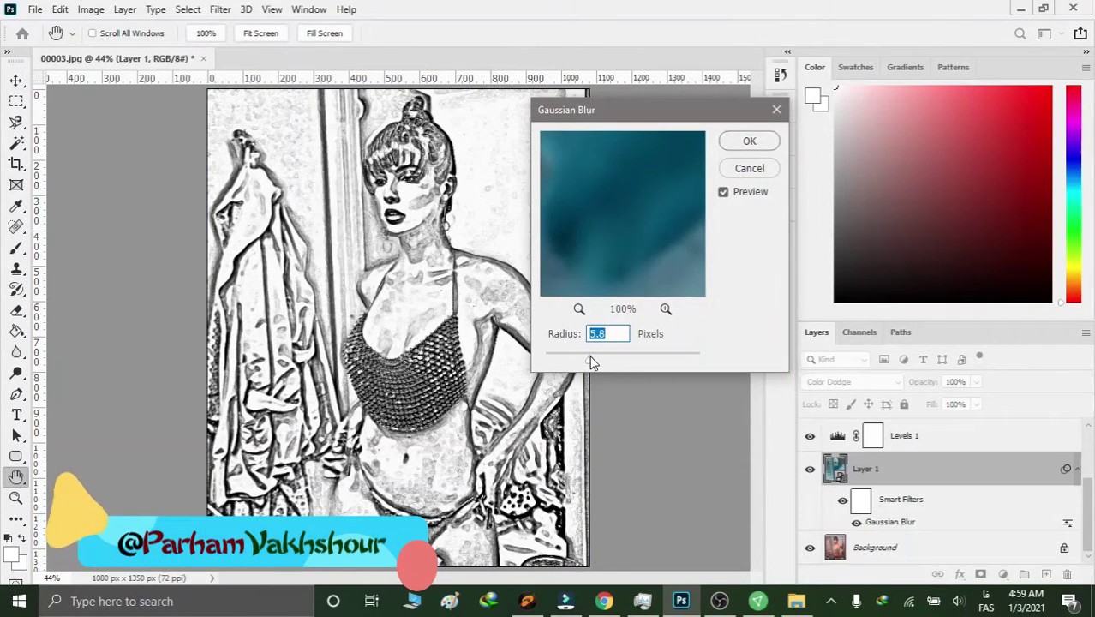
{"action": "key", "text": "Up"}
{"action": "key", "text": "Up"}
{"action": "key", "text": "Up"}
{"action": "left_click_drag", "start_coordinate": [599, 359], "coordinate": [607, 358]}
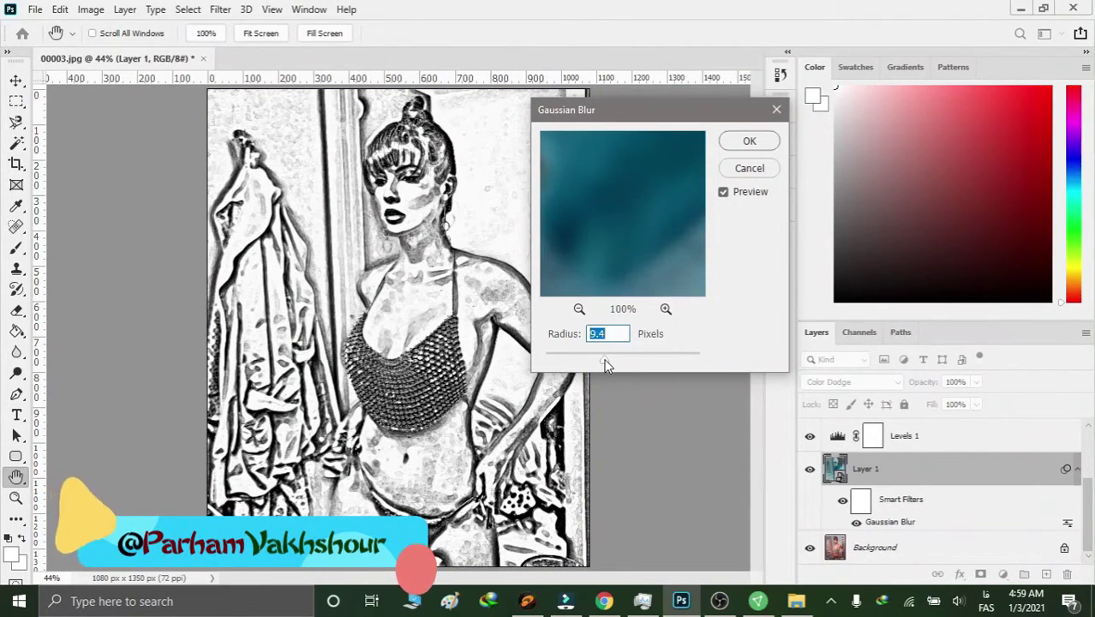
{"action": "left_click", "coordinate": [747, 142]}
{"action": "key", "text": "v"}
{"action": "left_click", "coordinate": [692, 323]}
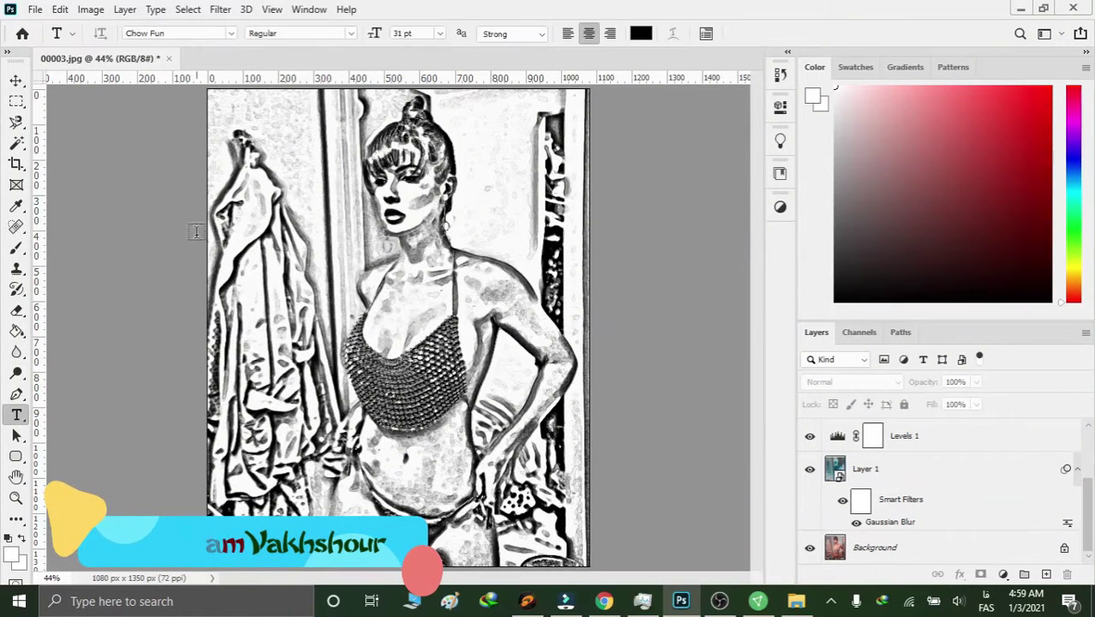
- Add the creator's handle as 31 pt Chow Fun watermark text at top left
{"action": "left_click", "coordinate": [16, 415]}
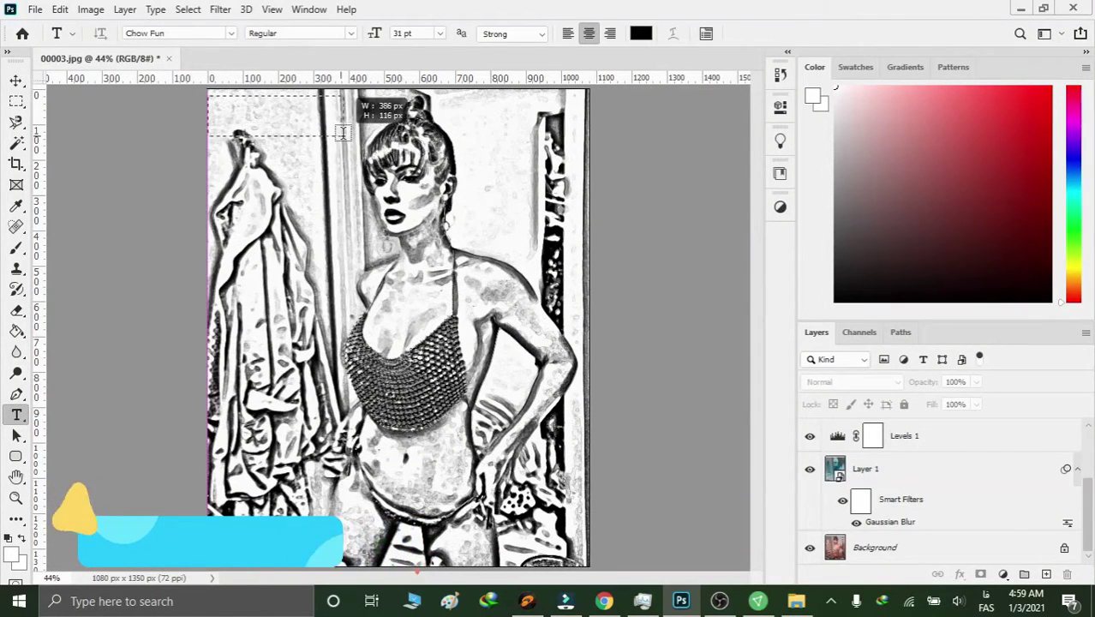
{"action": "left_click_drag", "start_coordinate": [211, 94], "coordinate": [343, 134]}
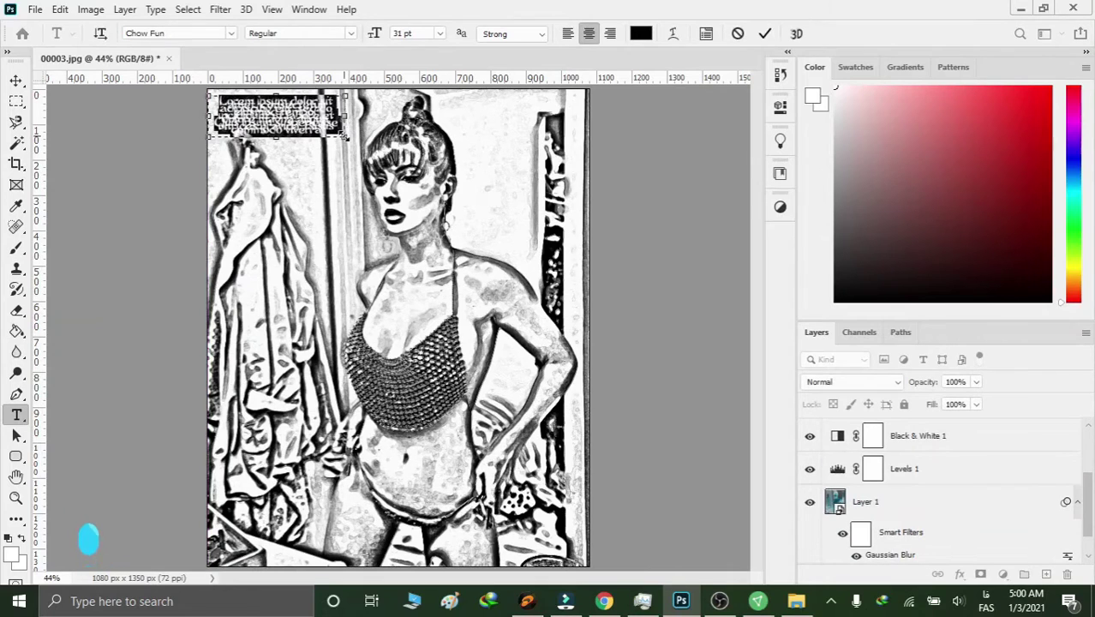
{"action": "type", "text": "akhsh"}
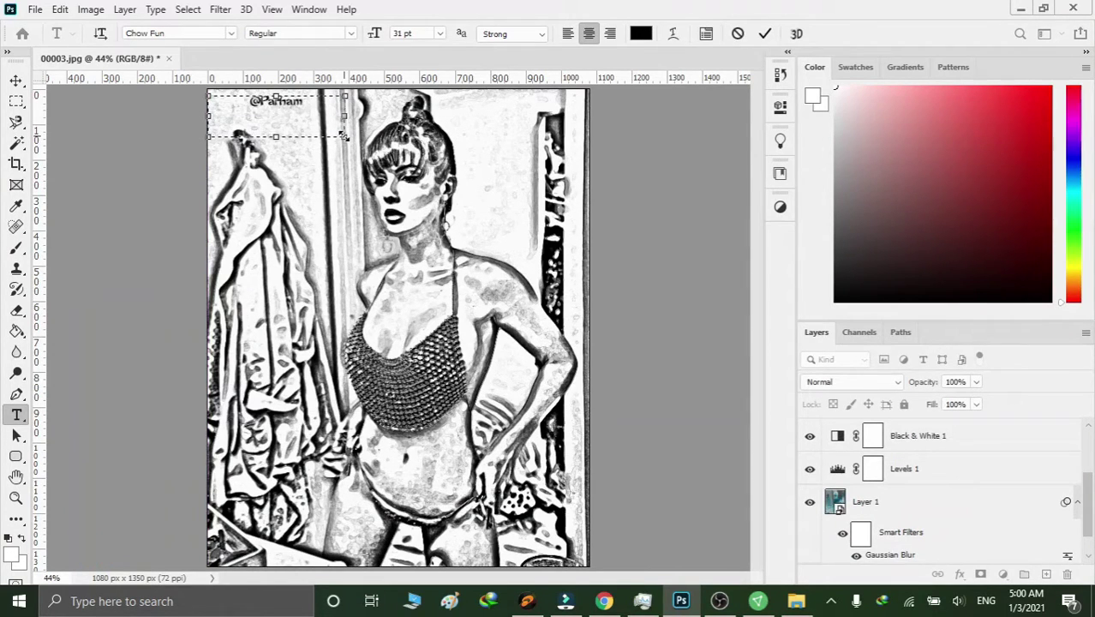
{"action": "type", "text": "our"}
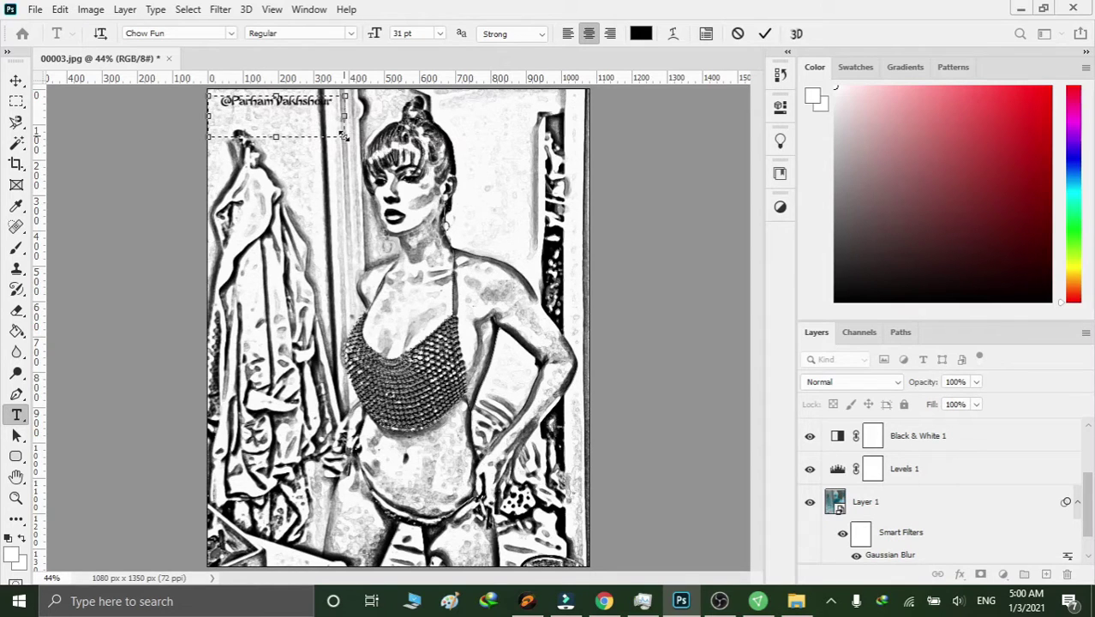
{"action": "left_click", "coordinate": [760, 36]}
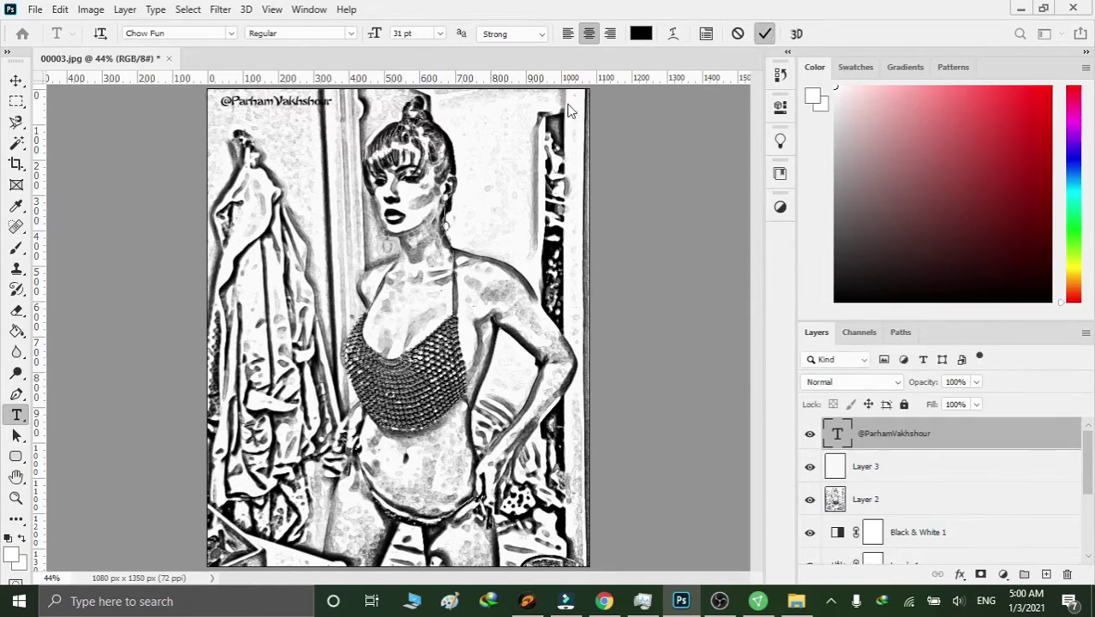
{"action": "left_click", "coordinate": [15, 80]}
{"action": "left_click_drag", "start_coordinate": [261, 109], "coordinate": [479, 109]}
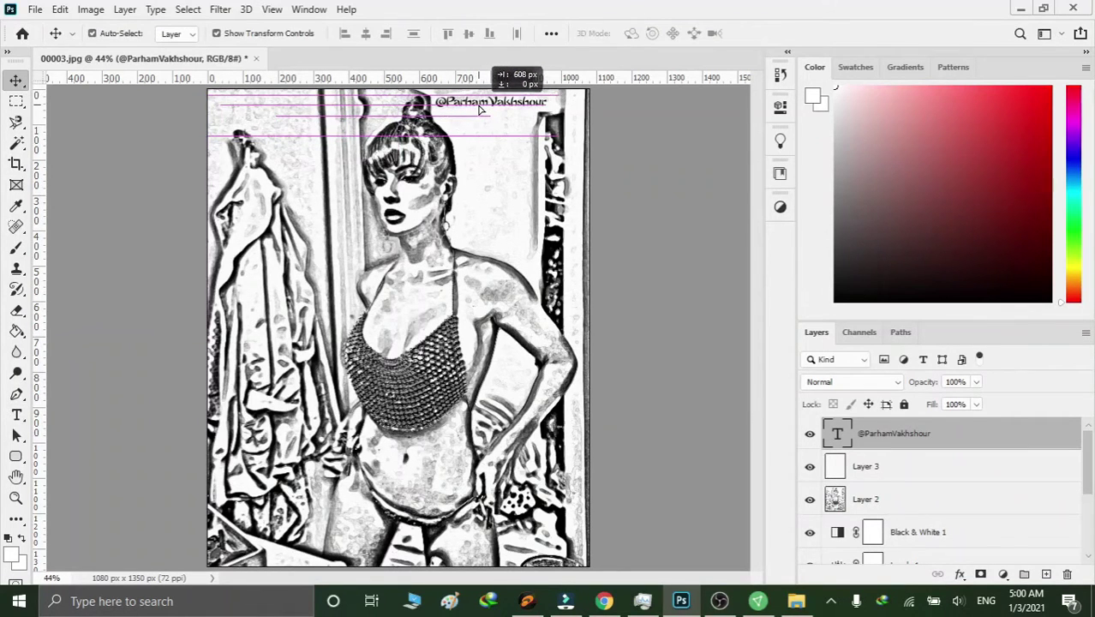
{"action": "left_click", "coordinate": [642, 170]}
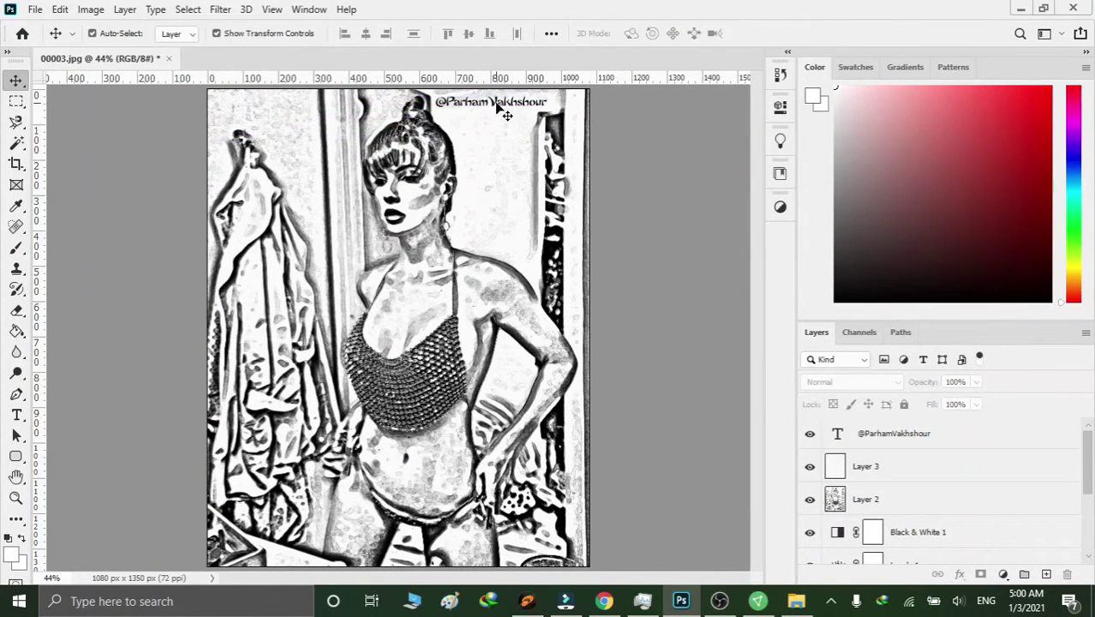
{"action": "mouse_move", "coordinate": [501, 107]}
{"action": "left_mouse_down"}
{"action": "mouse_move", "coordinate": [484, 230]}
{"action": "mouse_move", "coordinate": [280, 118]}
{"action": "mouse_move", "coordinate": [291, 113]}
{"action": "left_mouse_up"}
- Scale the watermark to 86.87% and settle it snugly in the top-left corner
{"action": "key", "text": "ctrl+t"}
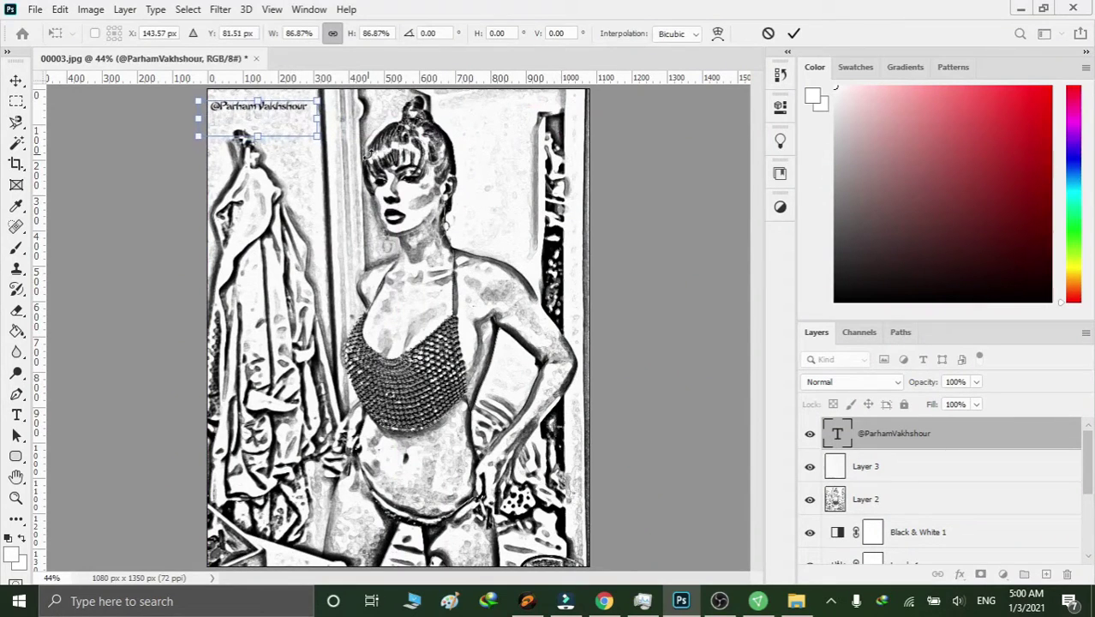
{"action": "left_click_drag", "start_coordinate": [257, 116], "coordinate": [260, 117]}
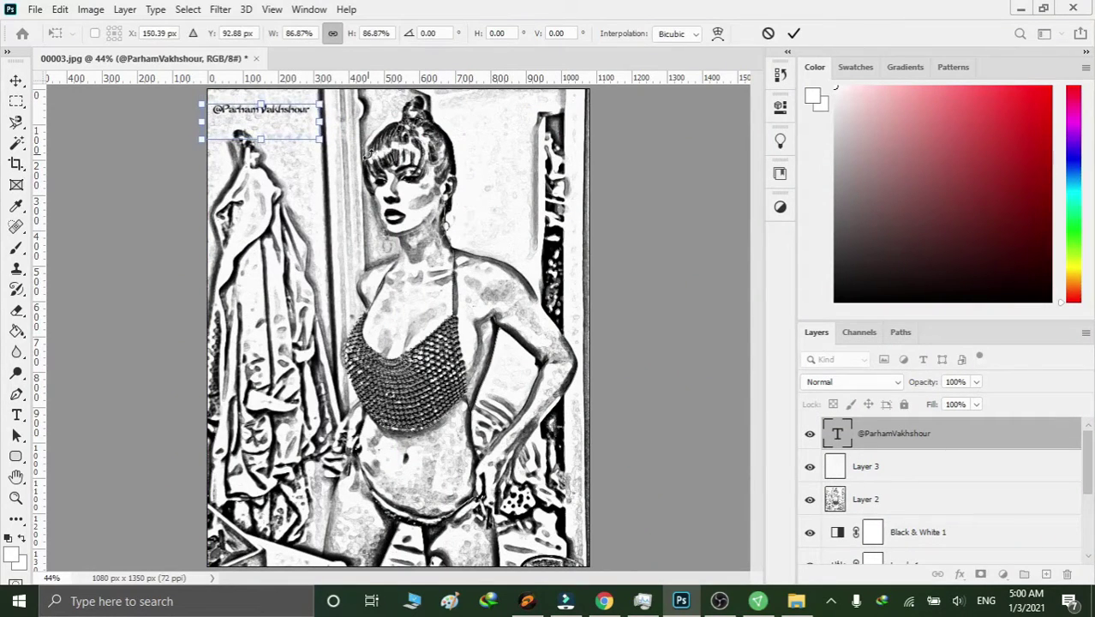
{"action": "left_click", "coordinate": [654, 250]}
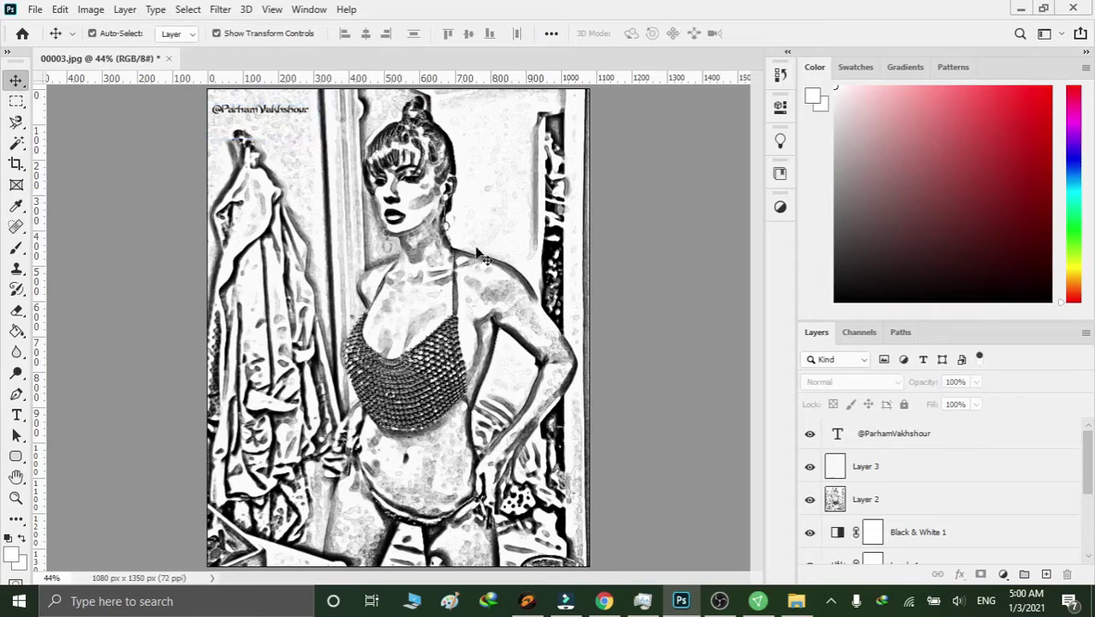